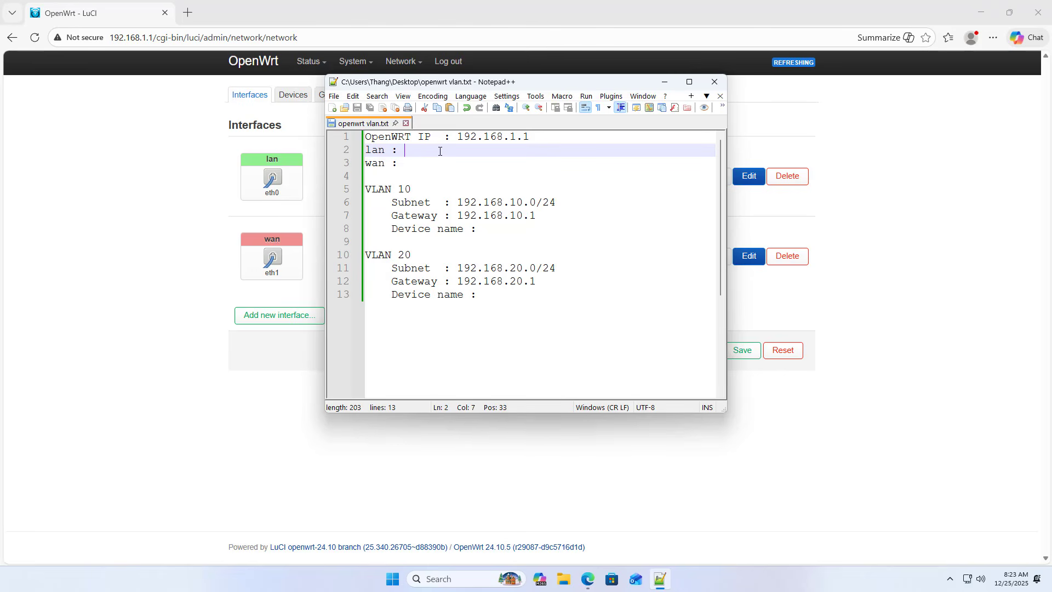
Step: Record eth0 as the lan device and eth1 as the wan device in the VLAN notes and save the file
type("eth0")
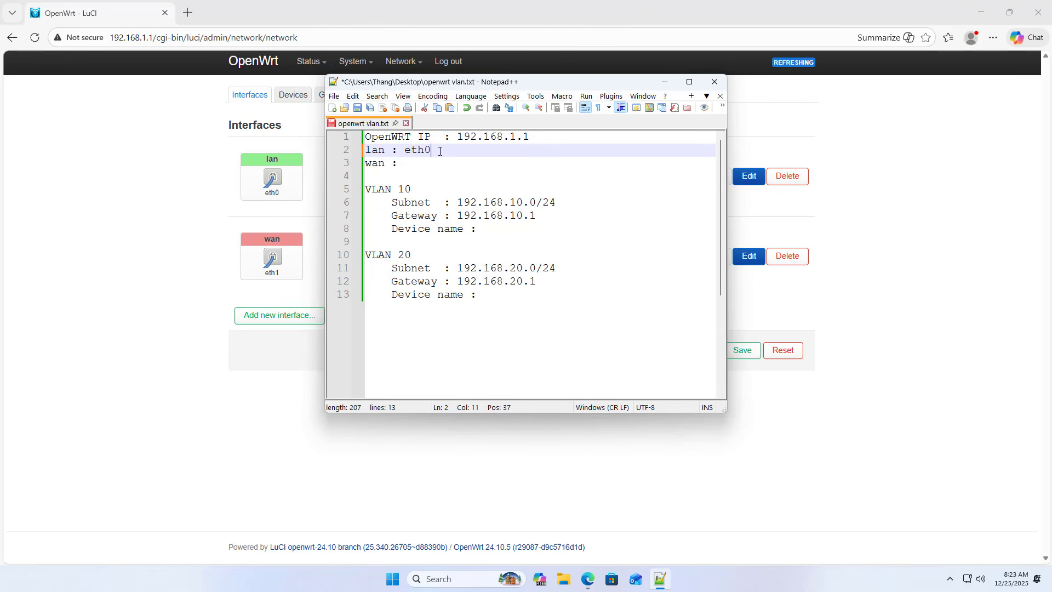
key("Down")
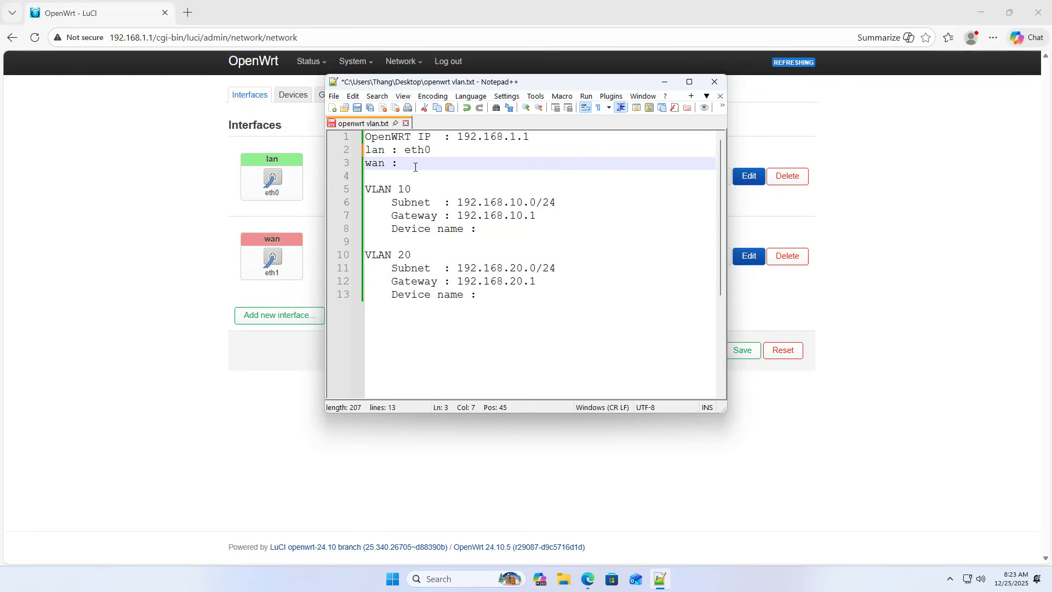
type("eth1")
key("ctrl+s")
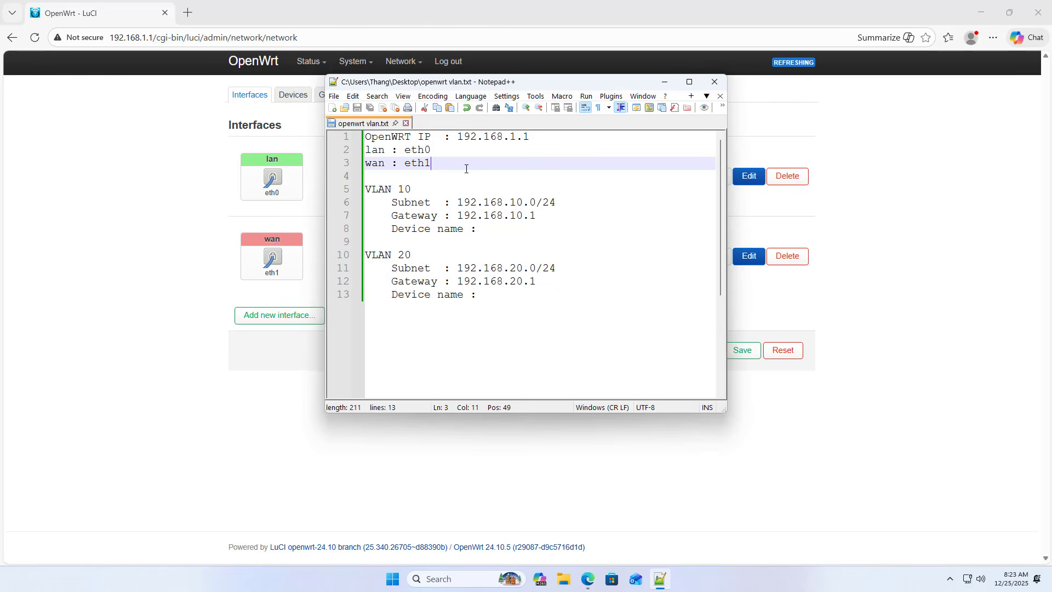
left_click_drag(466, 168, 363, 150)
left_click_drag(427, 188, 356, 189)
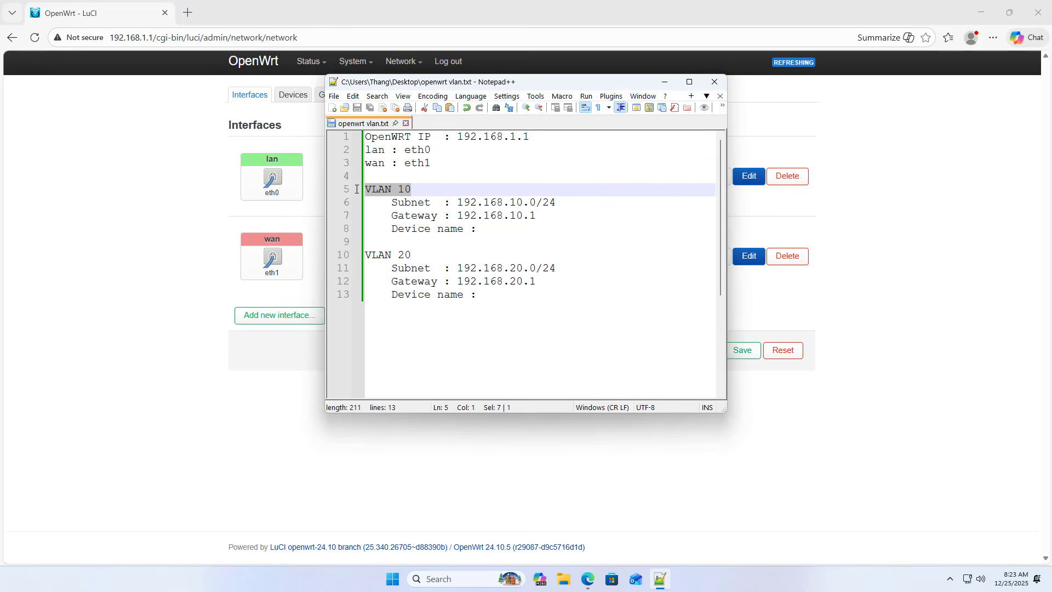
Step: In OpenWrt's network devices, start a new device configuration of type VLAN (802.1q) with eth0 (lan) as base device
left_click(664, 82)
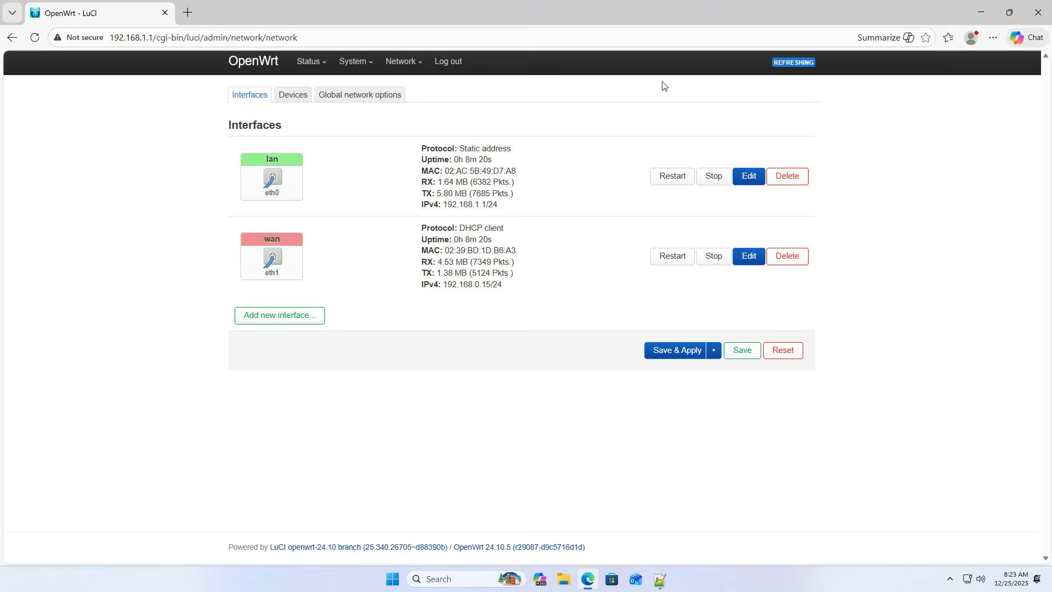
left_click(301, 95)
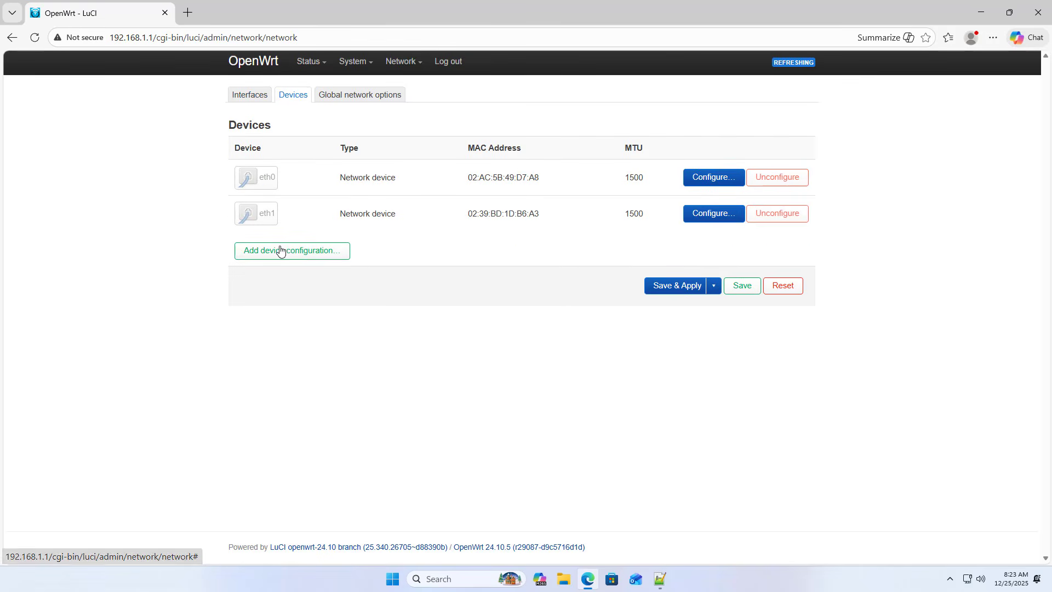
left_click(295, 252)
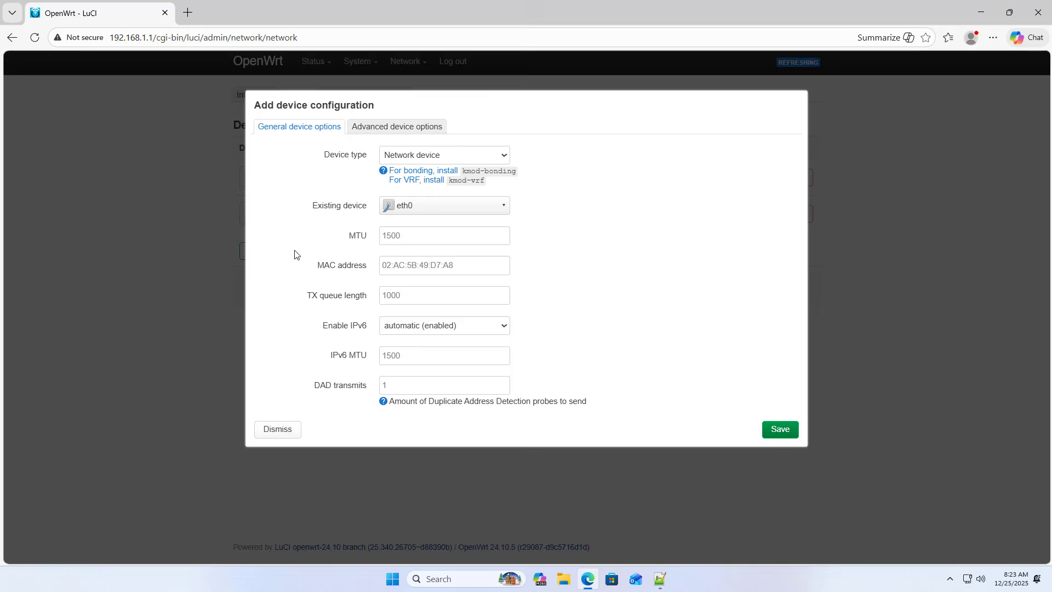
left_click(436, 158)
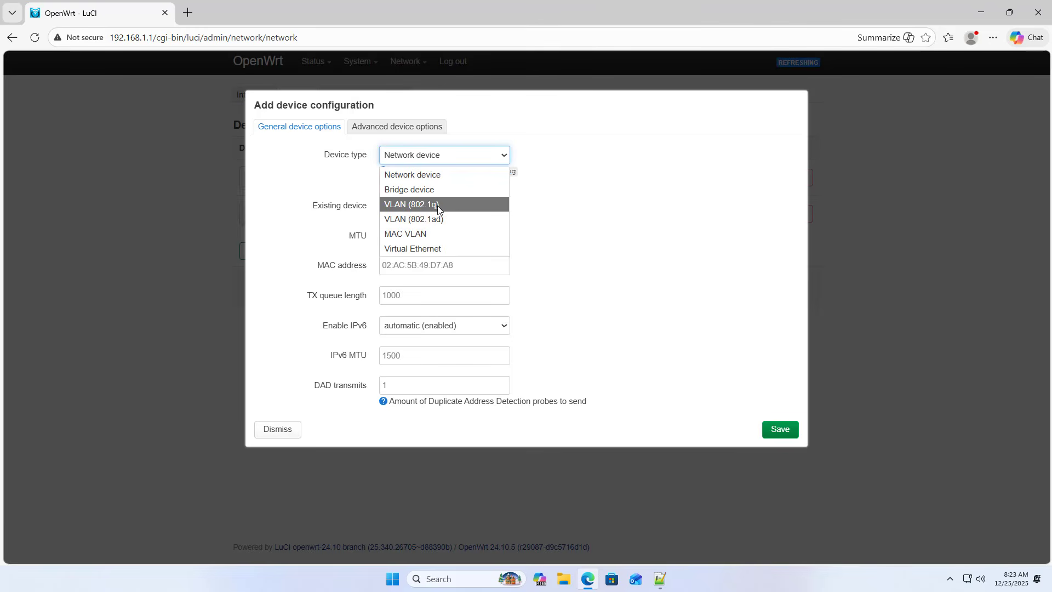
left_click(438, 204)
left_click(429, 234)
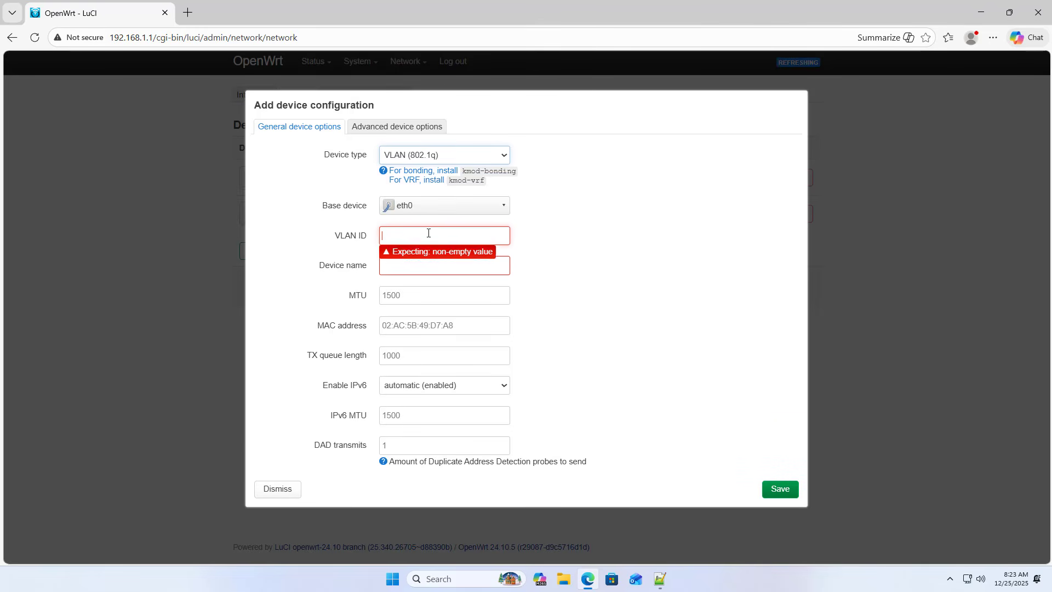
left_click(423, 207)
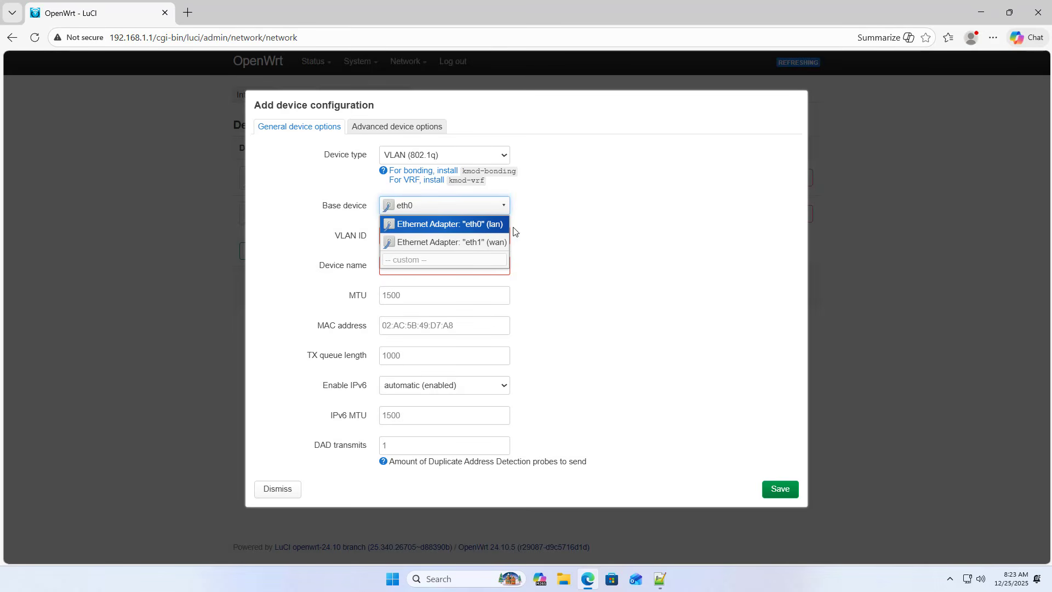
left_click(488, 229)
Step: Set the new device's VLAN ID to 10, matching the first VLAN in the notes
left_click(437, 237)
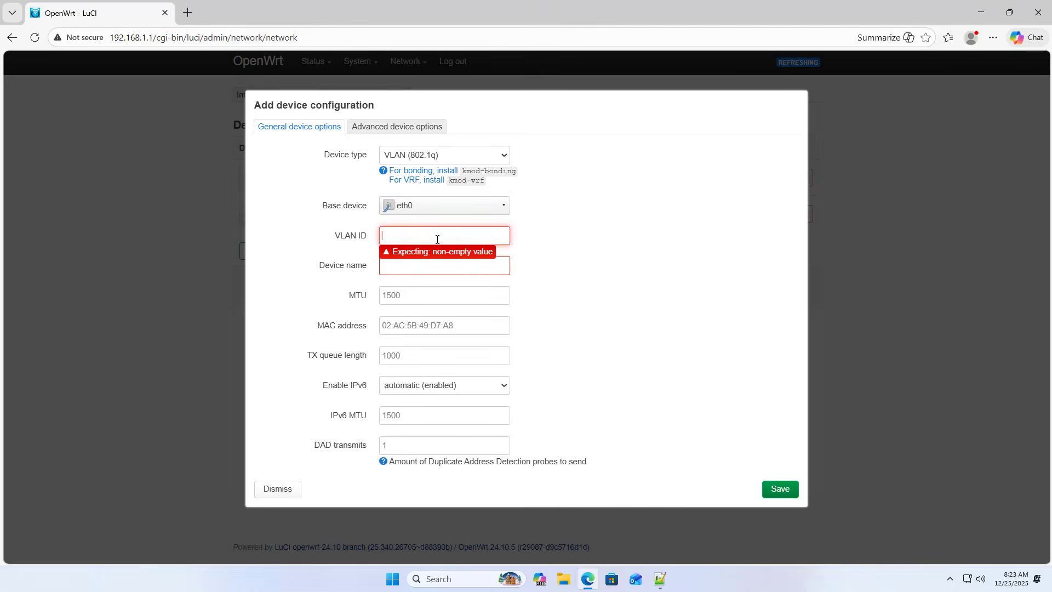
left_click(660, 578)
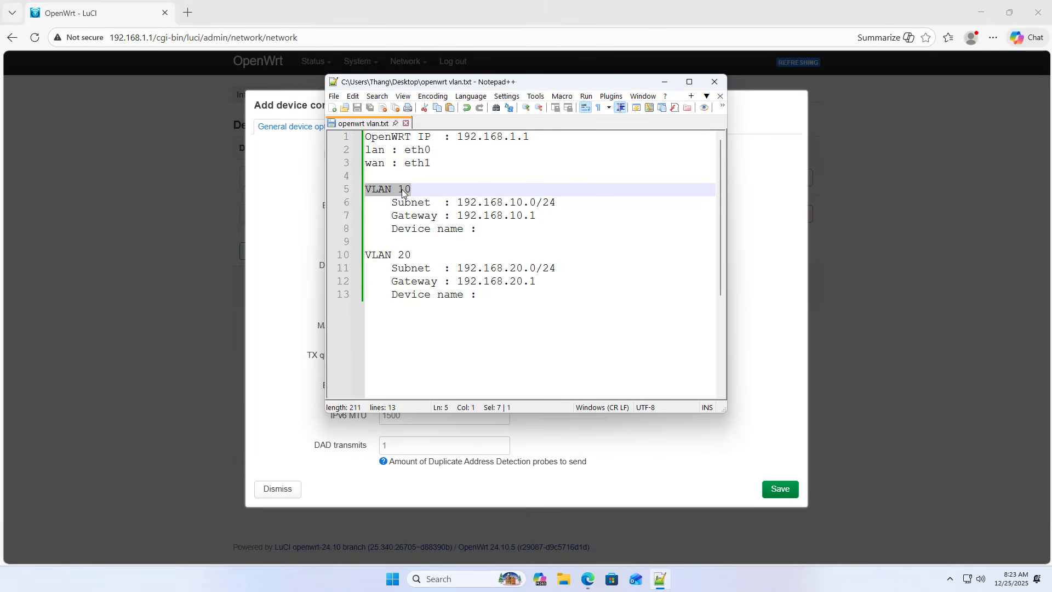
double_click(402, 191)
left_click(270, 239)
left_click(394, 241)
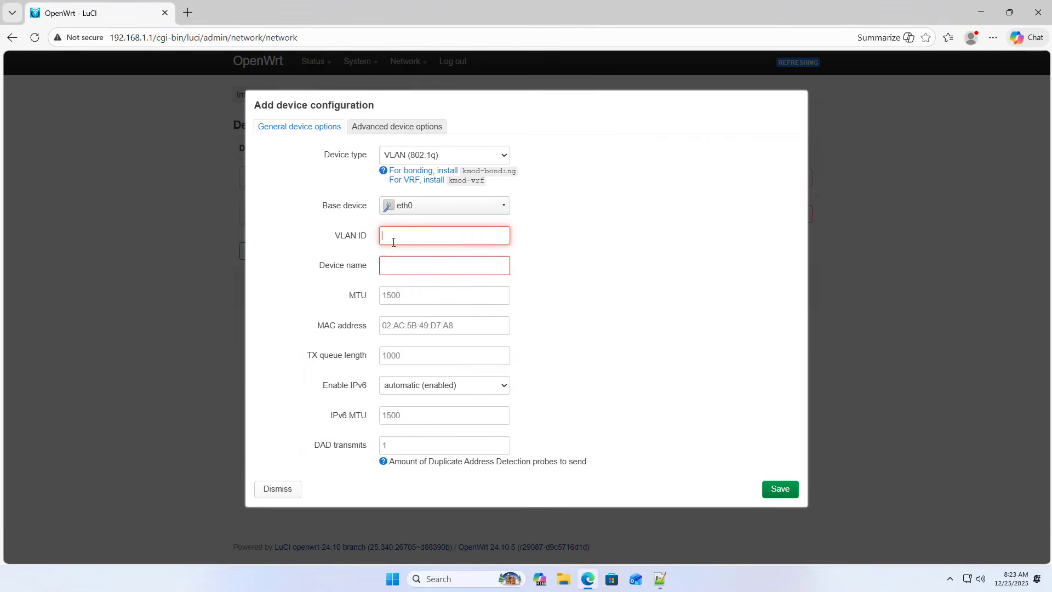
type("10")
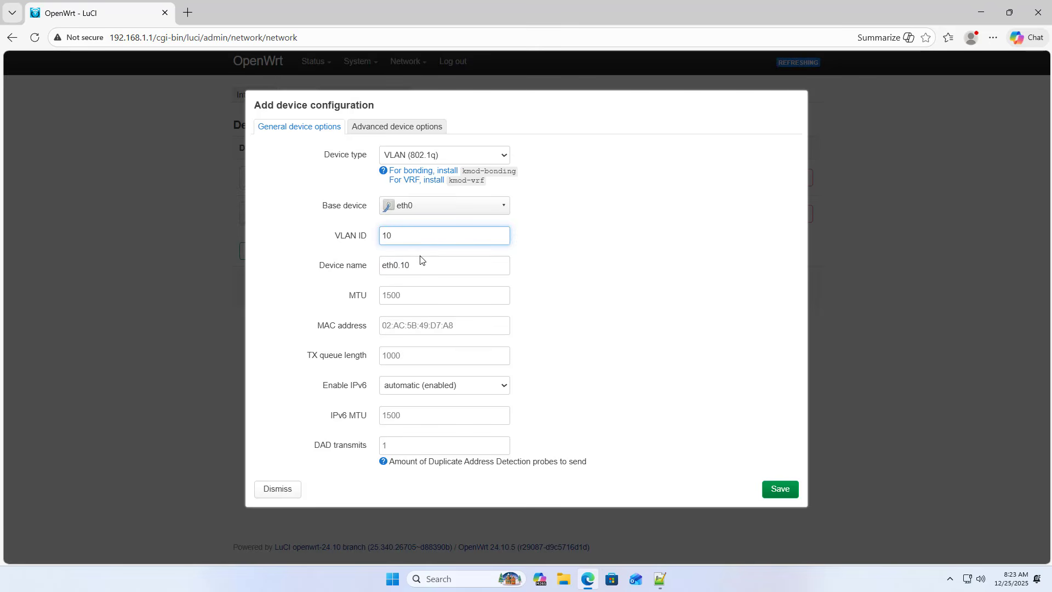
double_click(385, 236)
Step: Copy the device name eth0.10 into the VLAN 10 section of the Notepad++ notes, and save the device configuration in OpenWrt
double_click(412, 266)
key("ctrl+c")
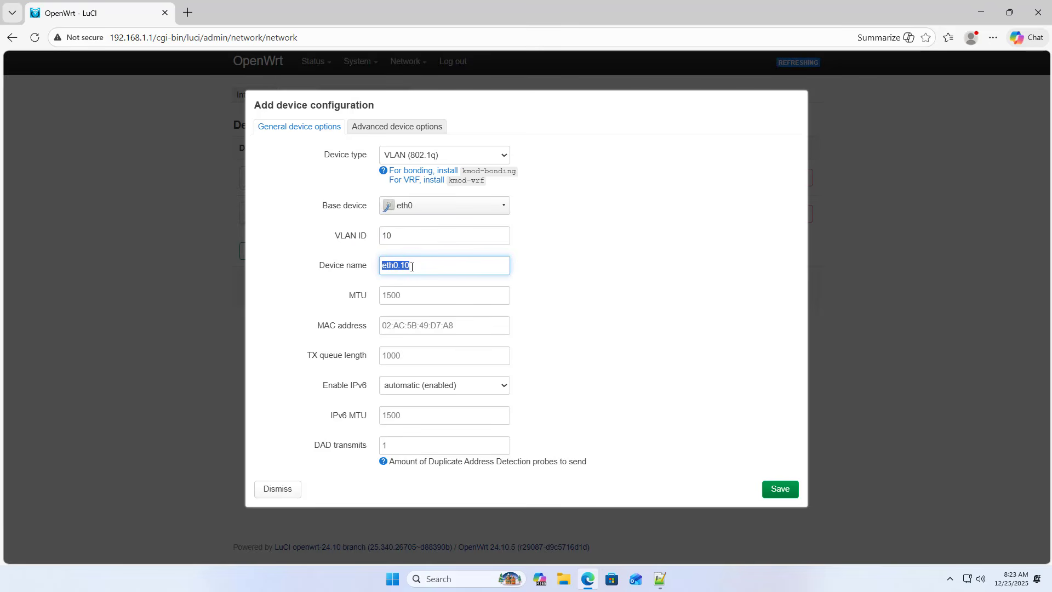
left_click(659, 579)
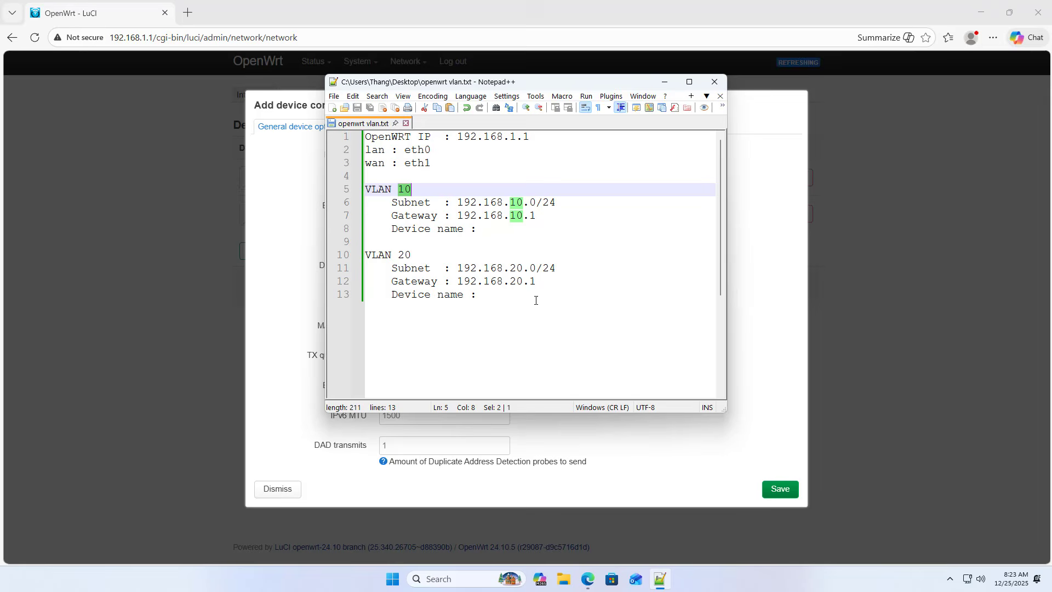
left_click(499, 232)
key("ctrl+v")
left_click_drag(533, 229, 390, 229)
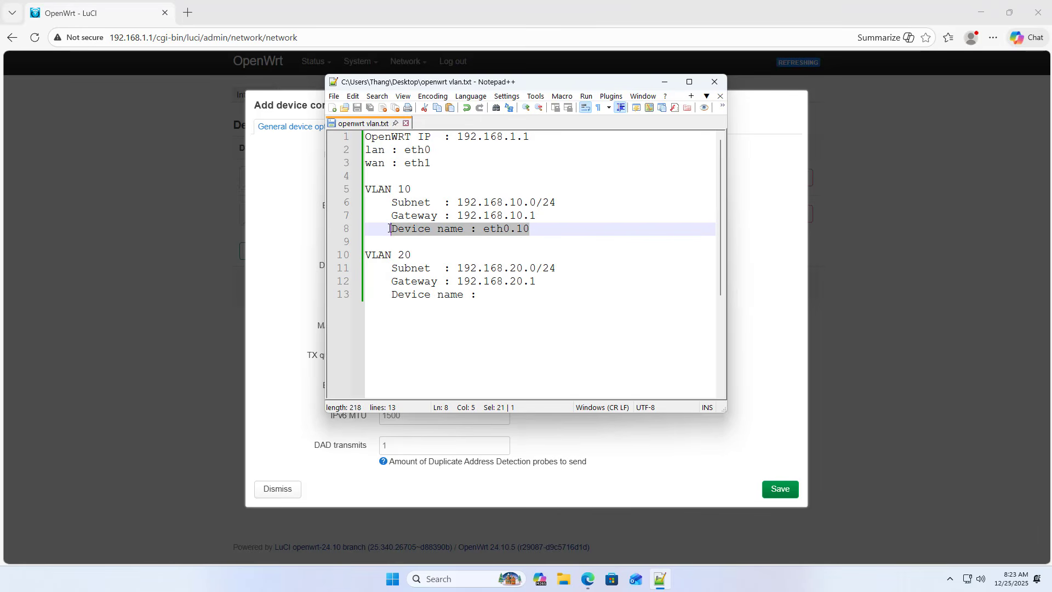
left_click(664, 82)
left_click(777, 493)
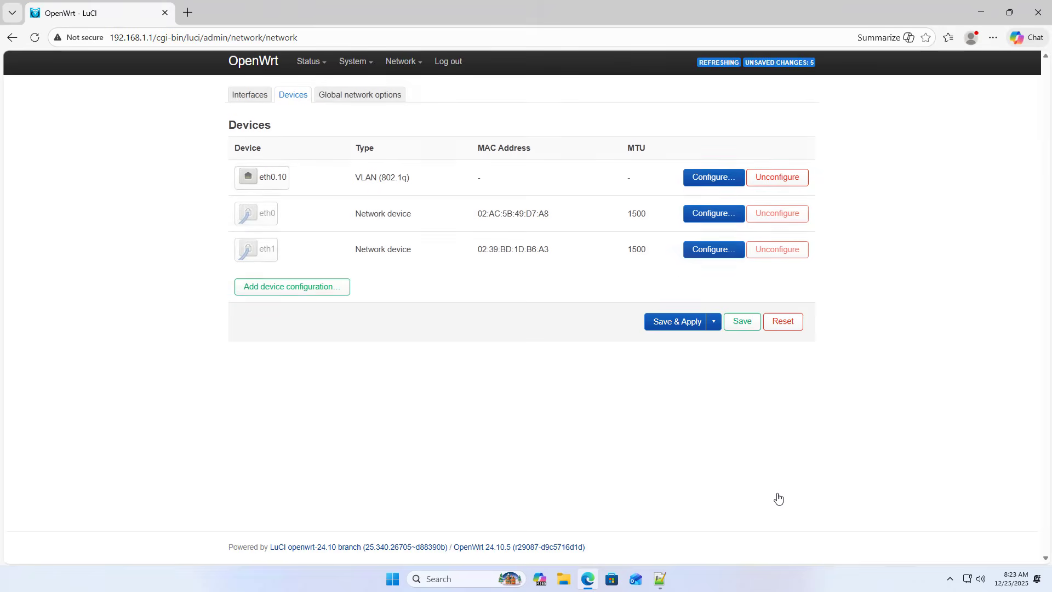
Step: Start a second device configuration of type VLAN (802.1q) with eth0 (lan) as its base device
mouse_move(264, 179)
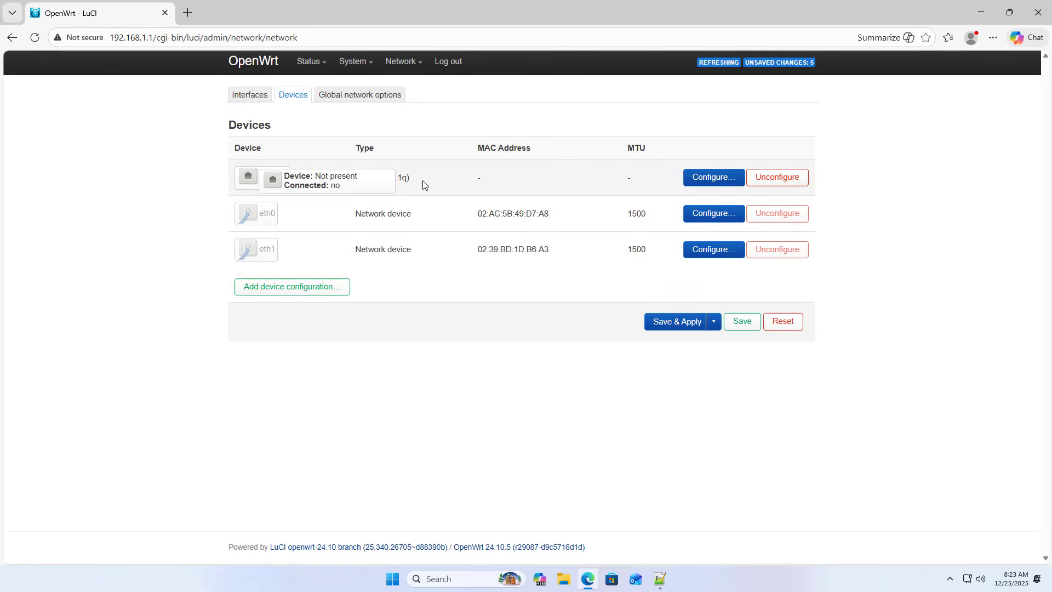
left_click(305, 286)
left_click(437, 157)
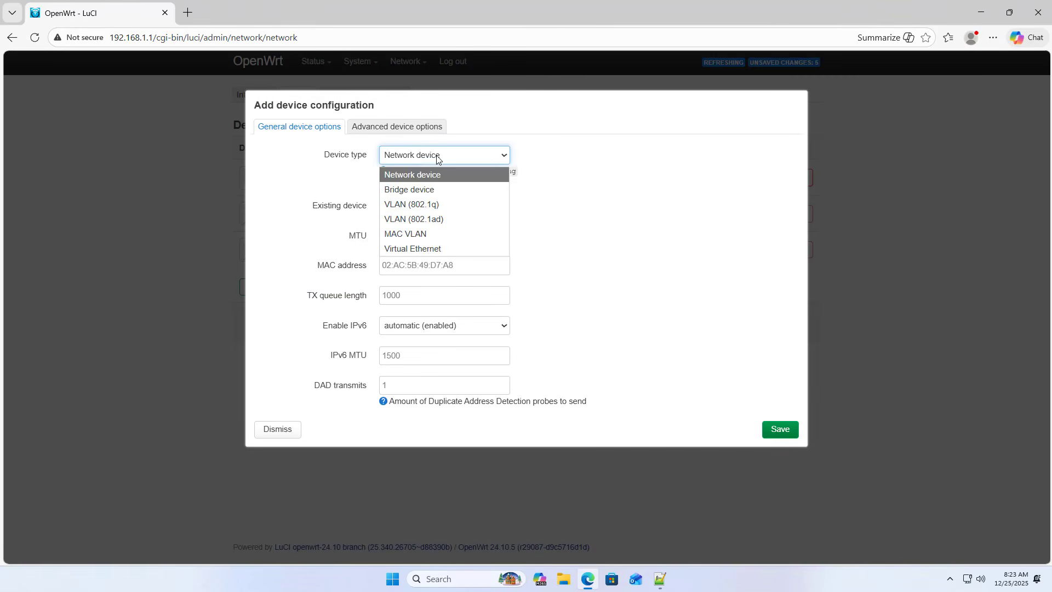
left_click(431, 205)
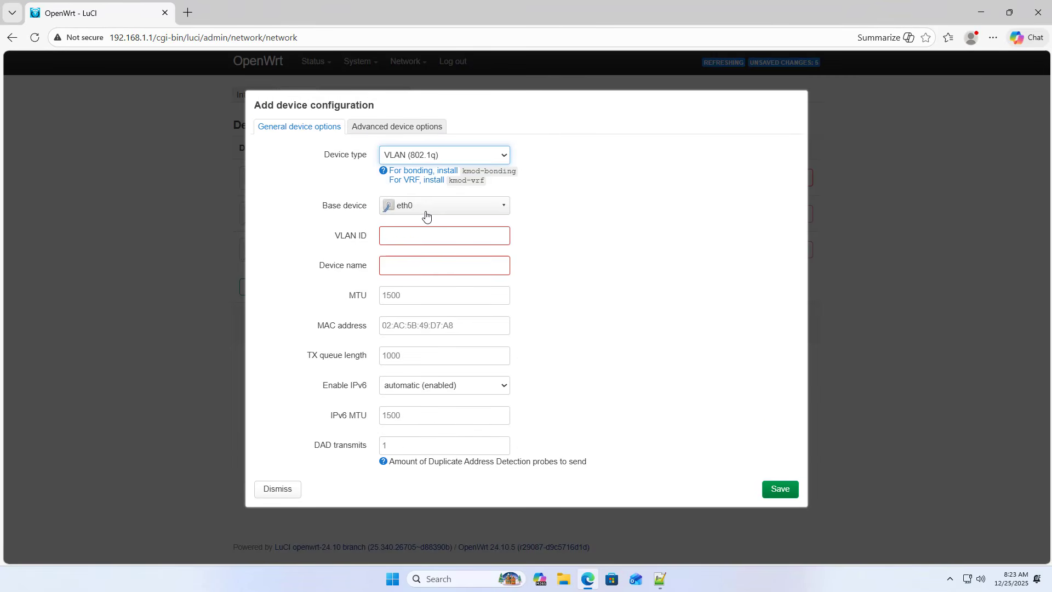
left_click(426, 211)
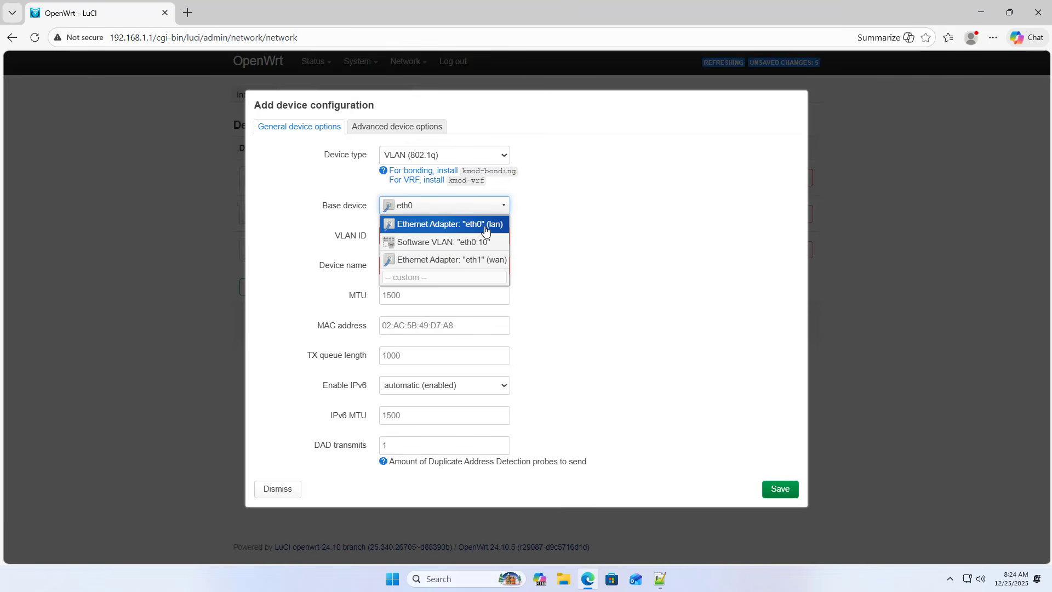
left_click(485, 230)
Step: Set the second device's VLAN ID to 20, matching the second VLAN in the notes
left_click(444, 231)
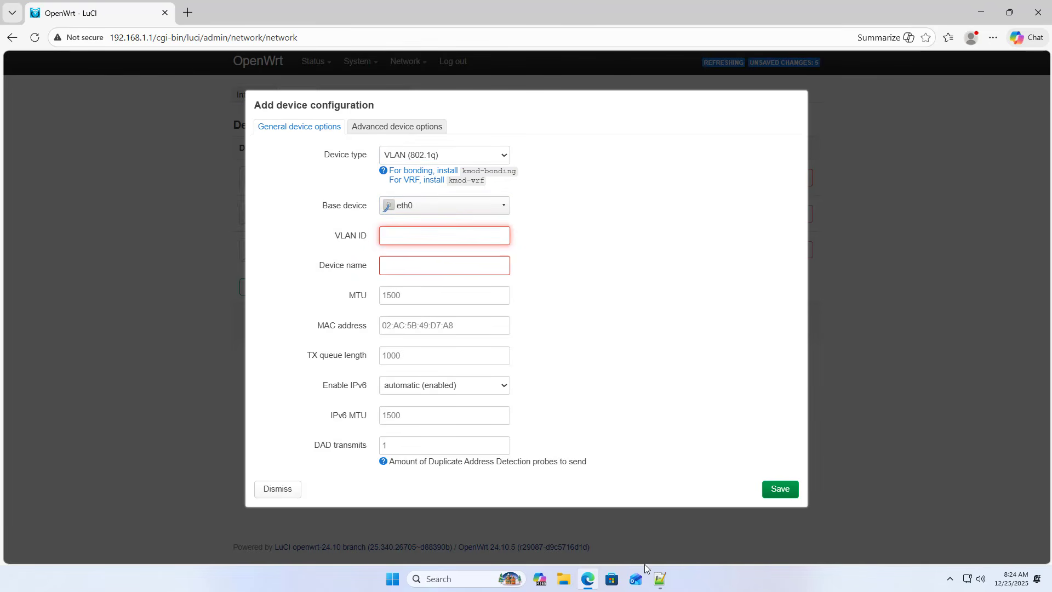
left_click(660, 579)
double_click(400, 255)
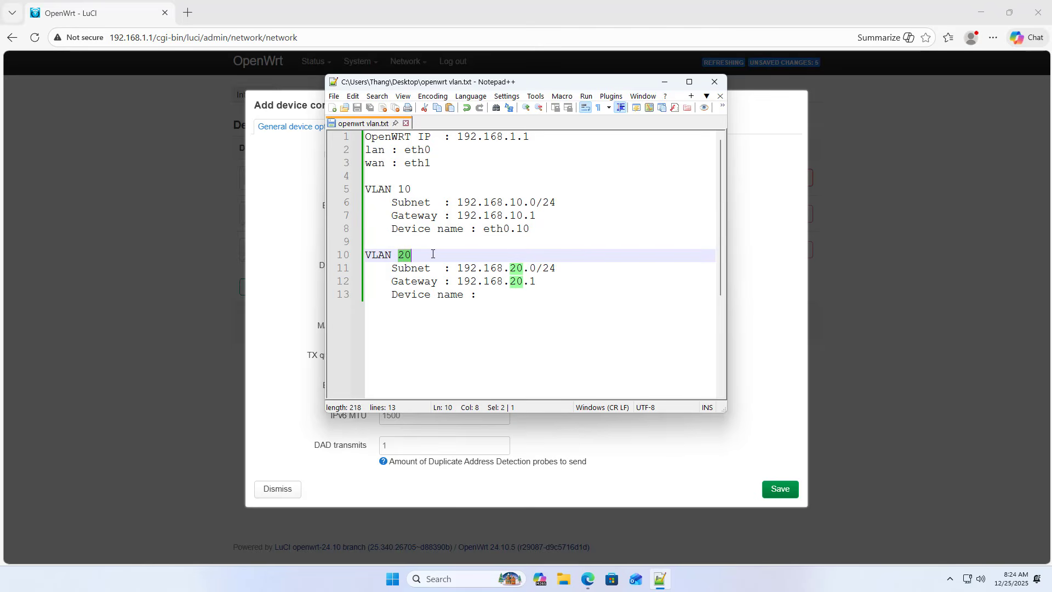
left_click(747, 331)
left_click(440, 237)
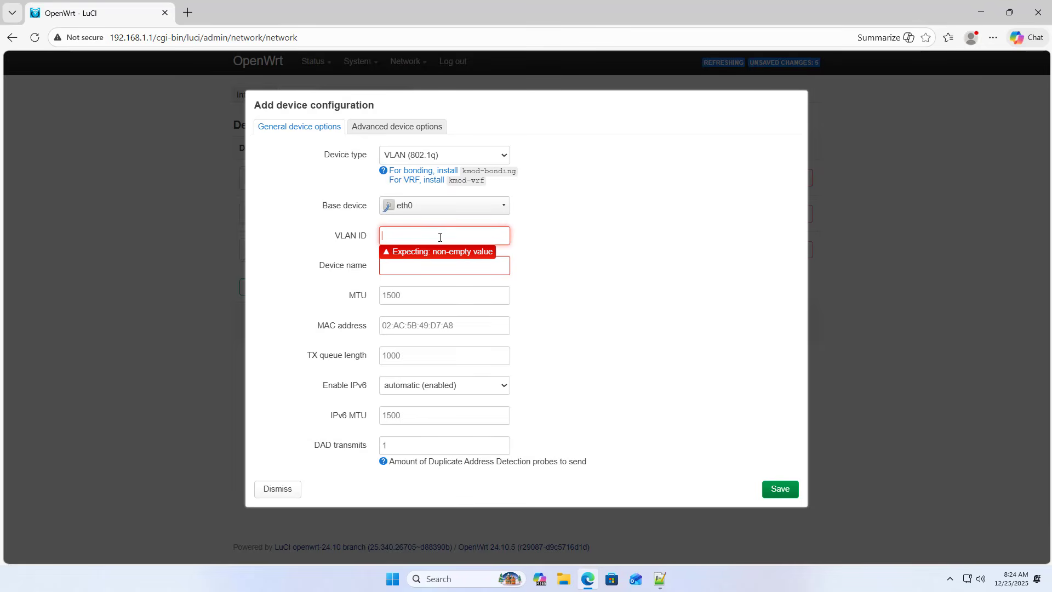
type("20")
Step: Copy the device name eth0.20 into the VLAN 20 section of the Notepad++ notes and save the file
left_click_drag(419, 263, 368, 265)
key("ctrl+c")
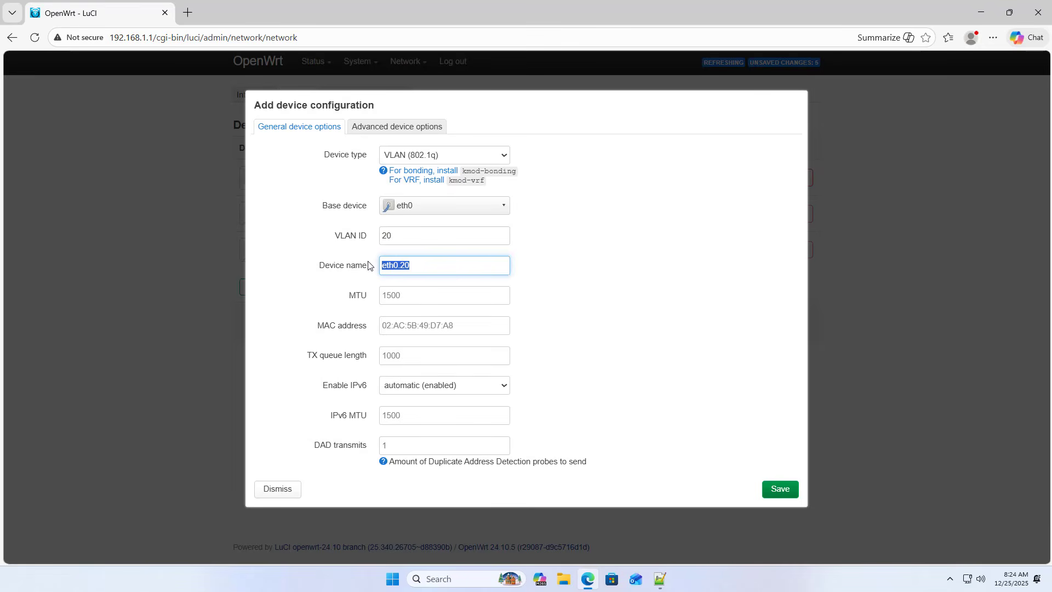
left_click(659, 578)
left_click(548, 307)
key("ctrl+v")
key("ctrl+s")
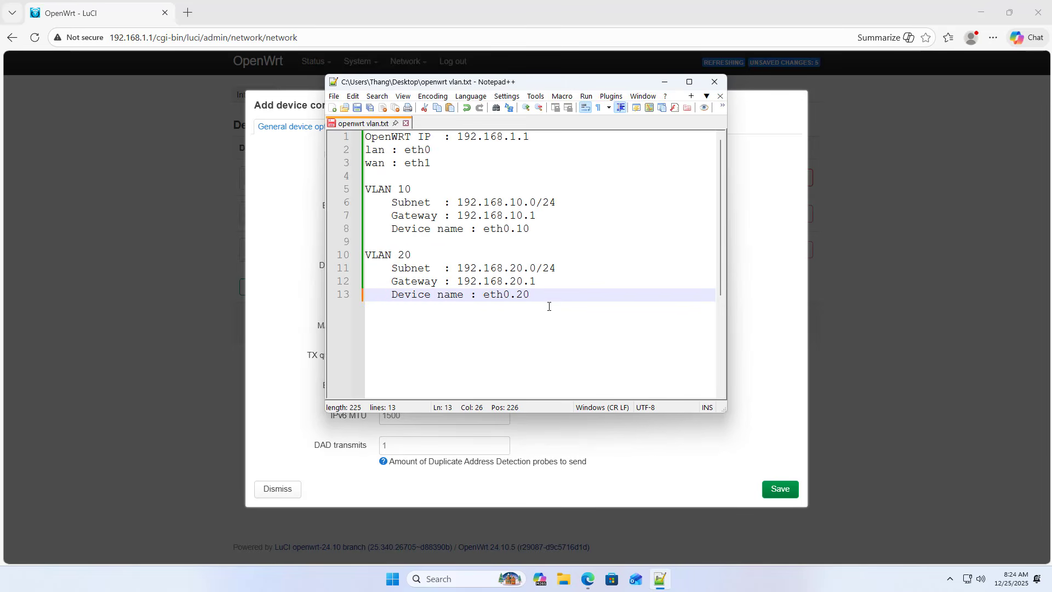
left_click_drag(547, 294, 359, 260)
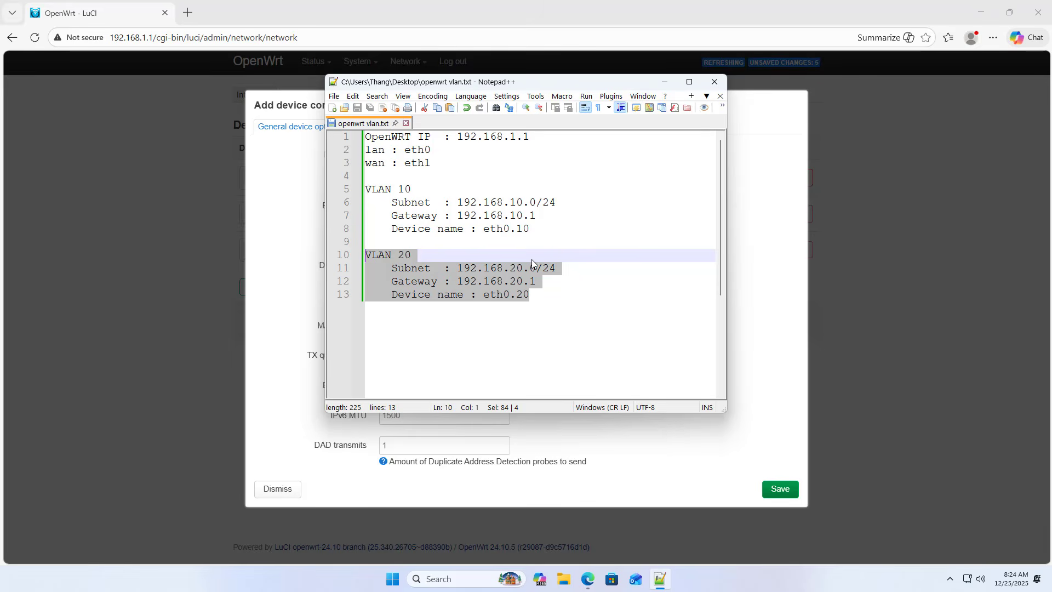
Step: Save the eth0.20 device configuration in OpenWrt and apply the pending device changes
left_click(665, 82)
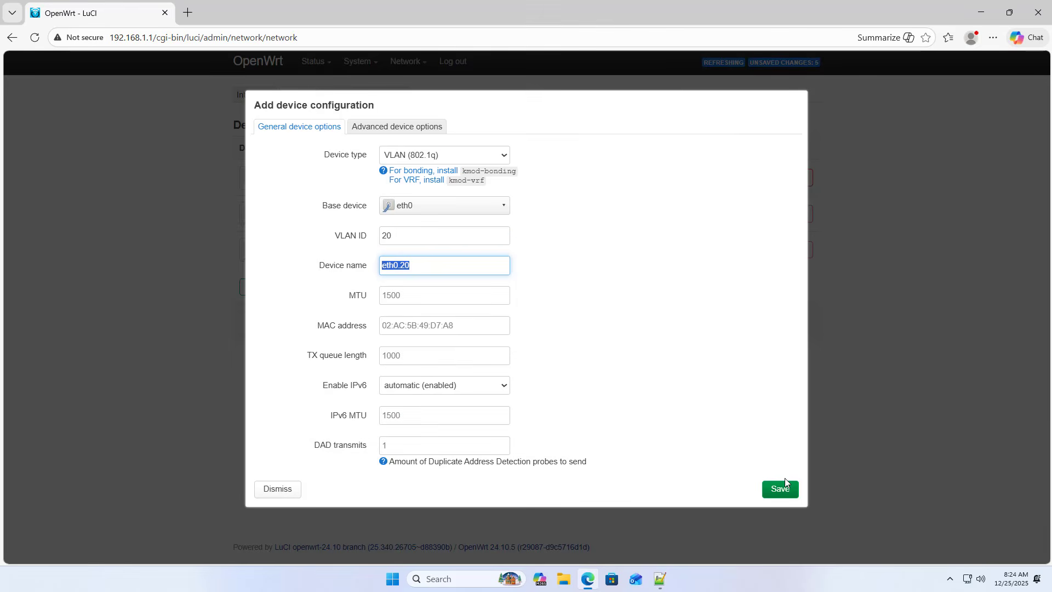
left_click(782, 488)
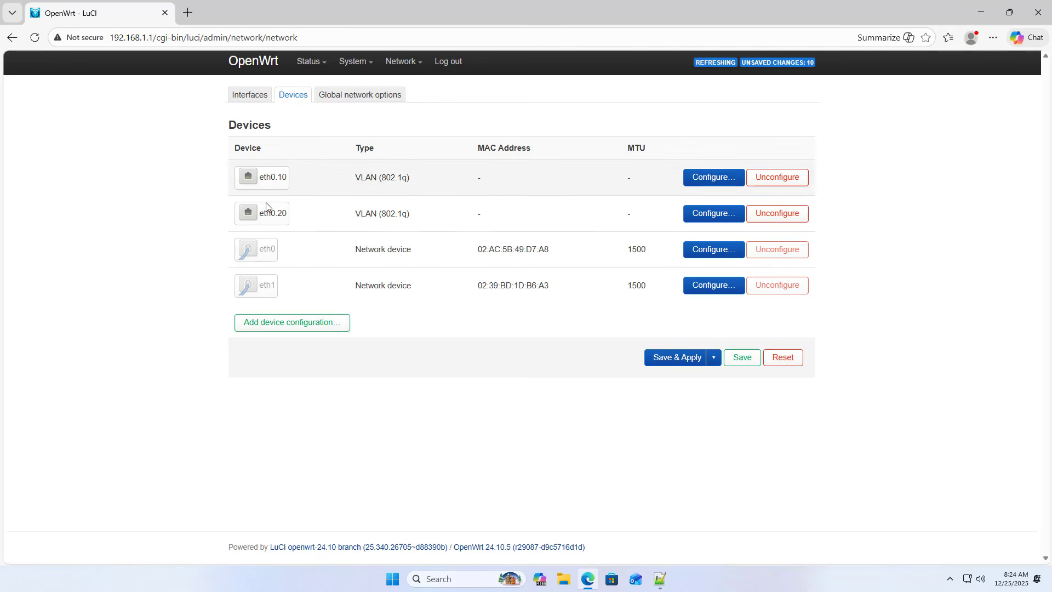
left_click(668, 358)
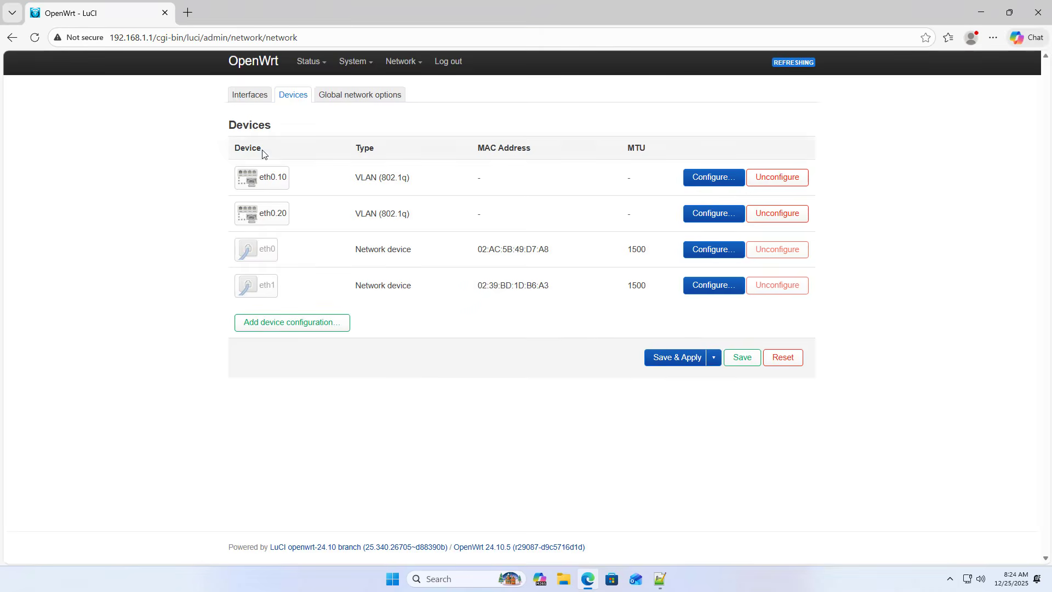
Step: Start a new interface named VLAN10 with the Static address protocol and the software VLAN eth0.10 as its device
left_click(257, 97)
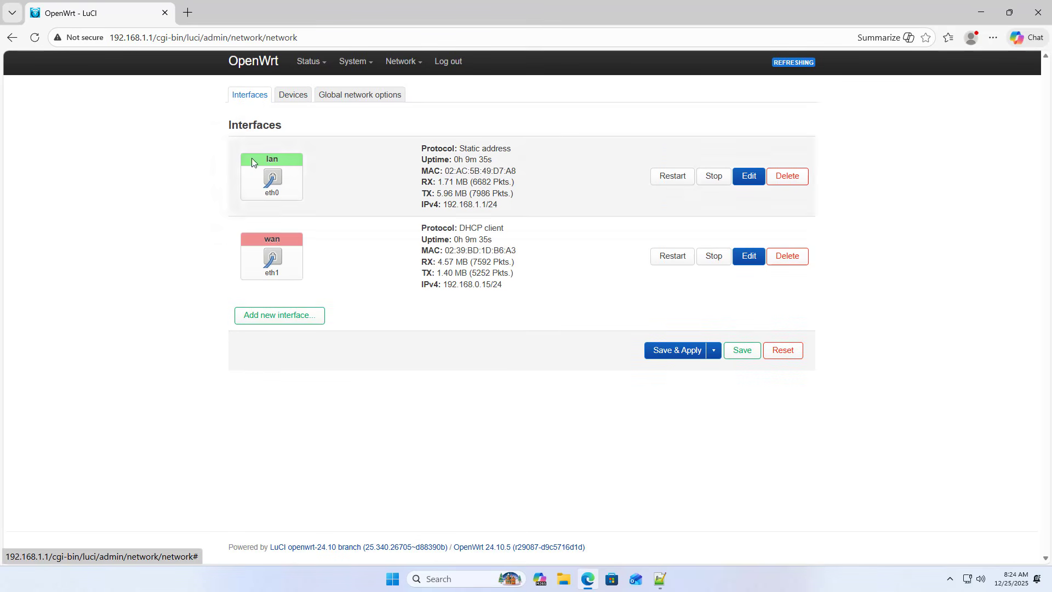
left_click(285, 316)
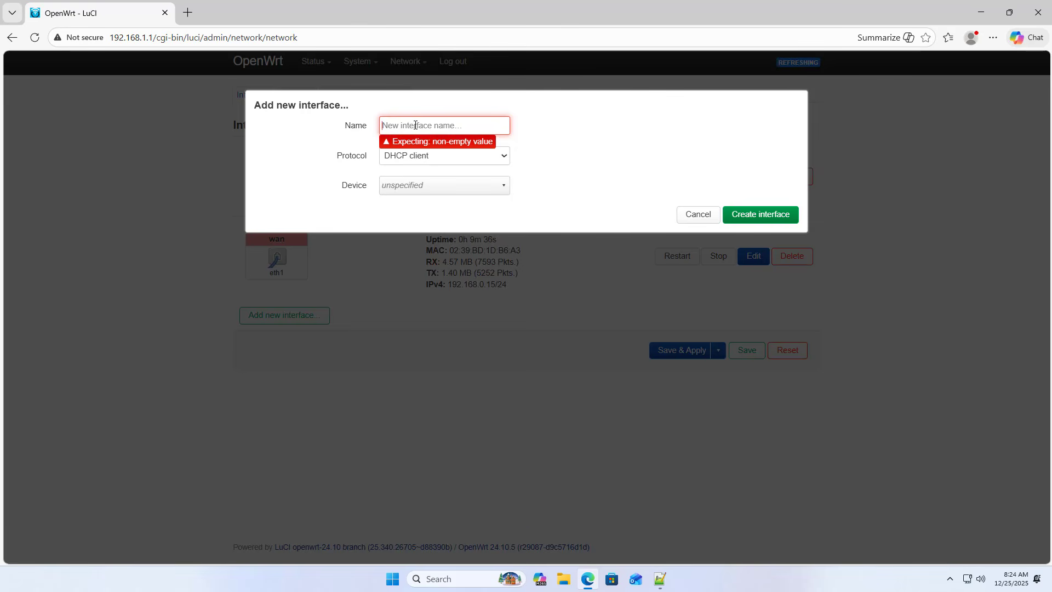
type("VLAN10")
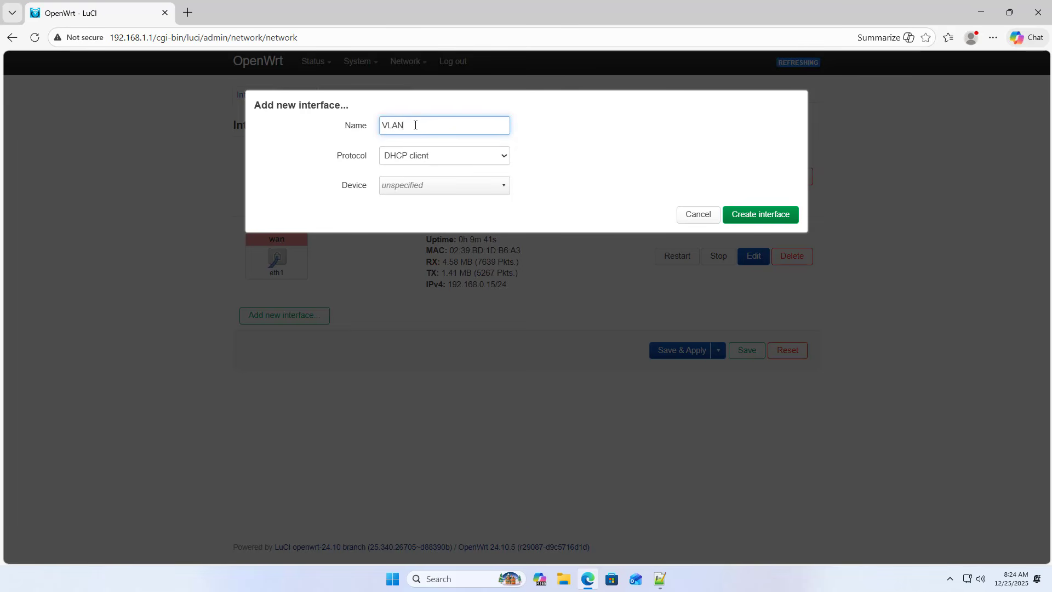
left_click(418, 160)
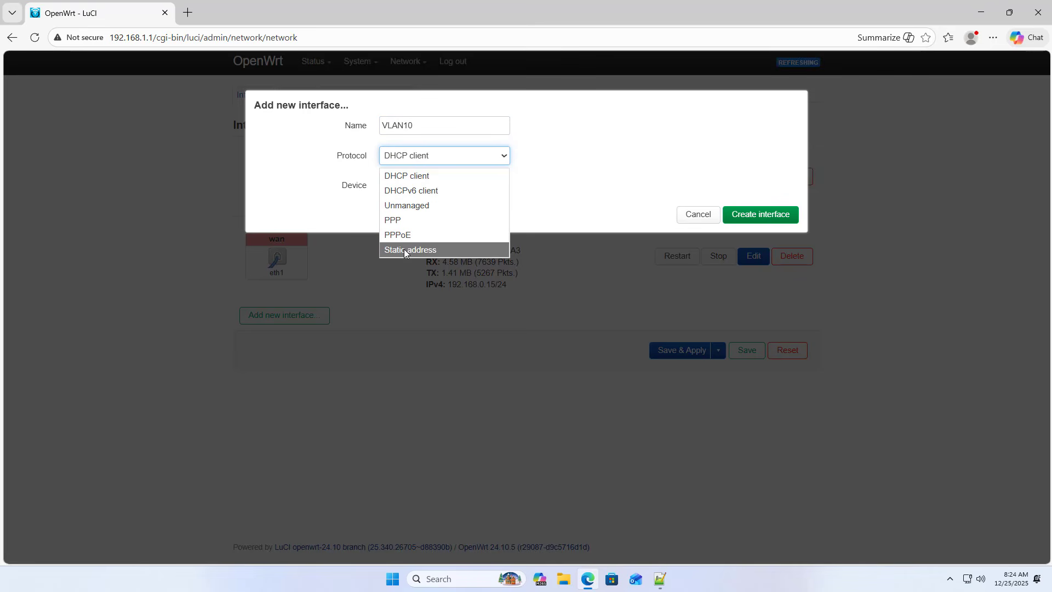
left_click(432, 250)
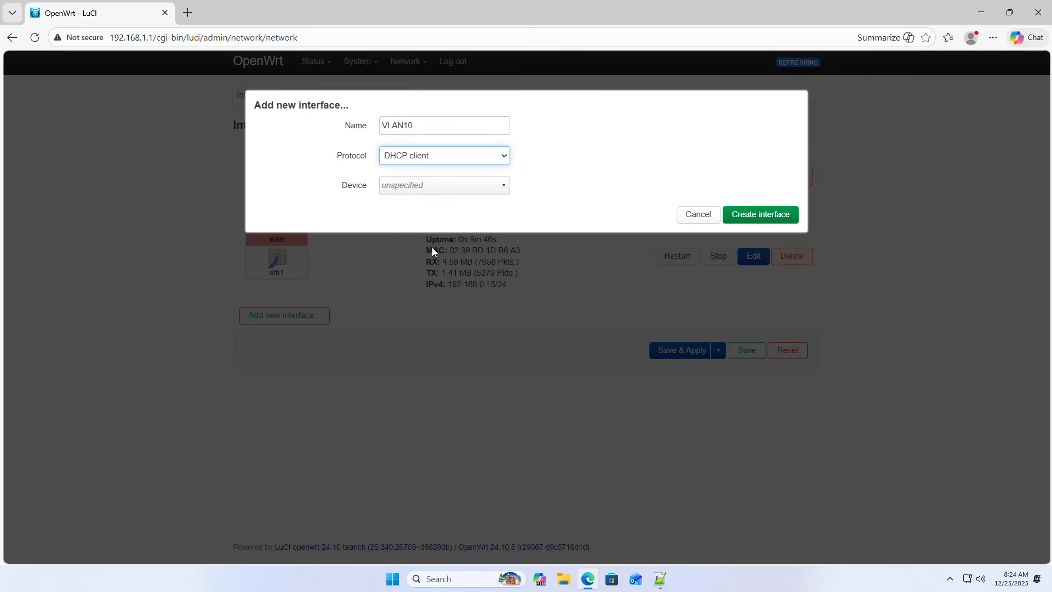
left_click(425, 182)
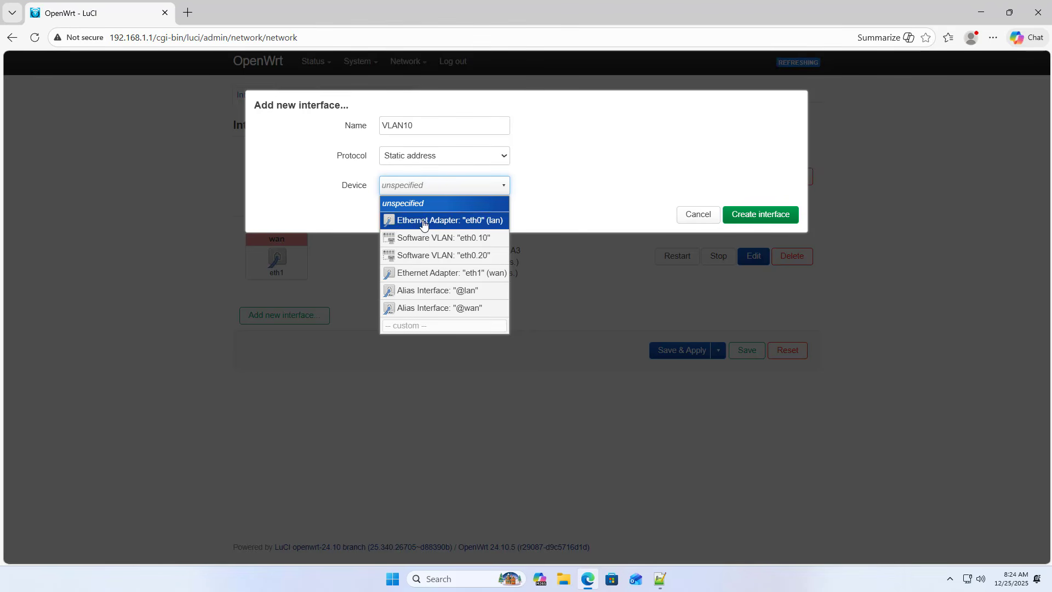
left_click(473, 240)
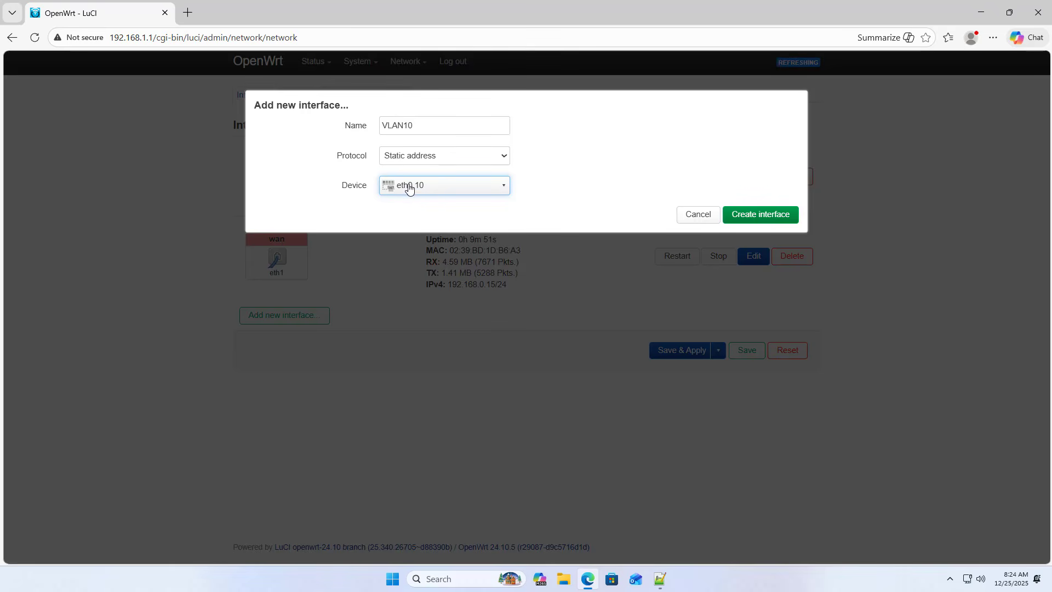
Step: Check the VLAN 10 number and device name against the Notepad++ notes, and create the VLAN10 interface in OpenWrt
left_click(660, 579)
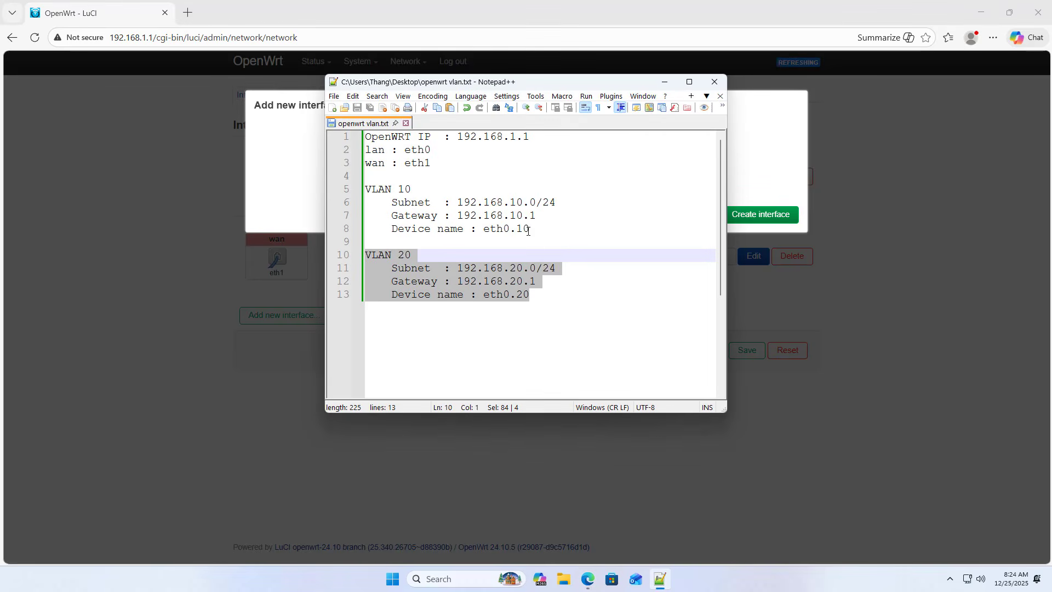
left_click_drag(529, 228, 486, 232)
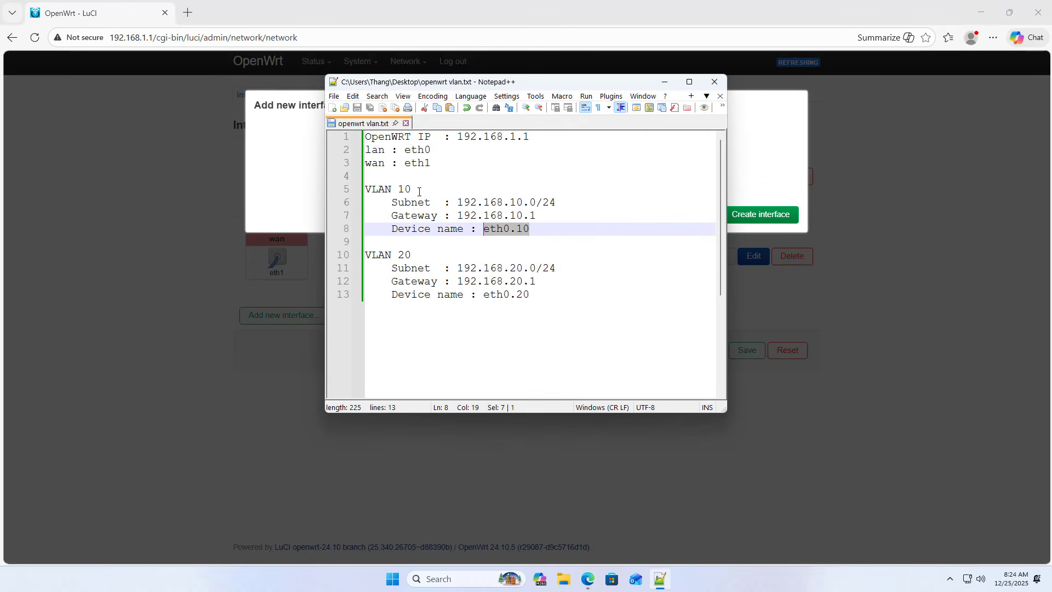
left_click_drag(419, 191, 400, 191)
left_click(664, 82)
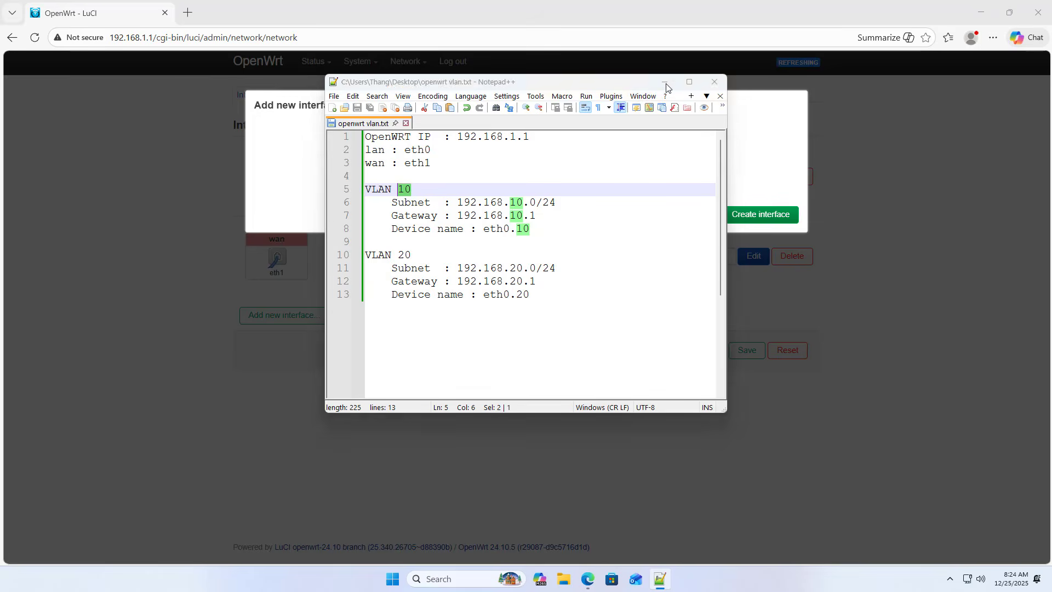
left_click(749, 217)
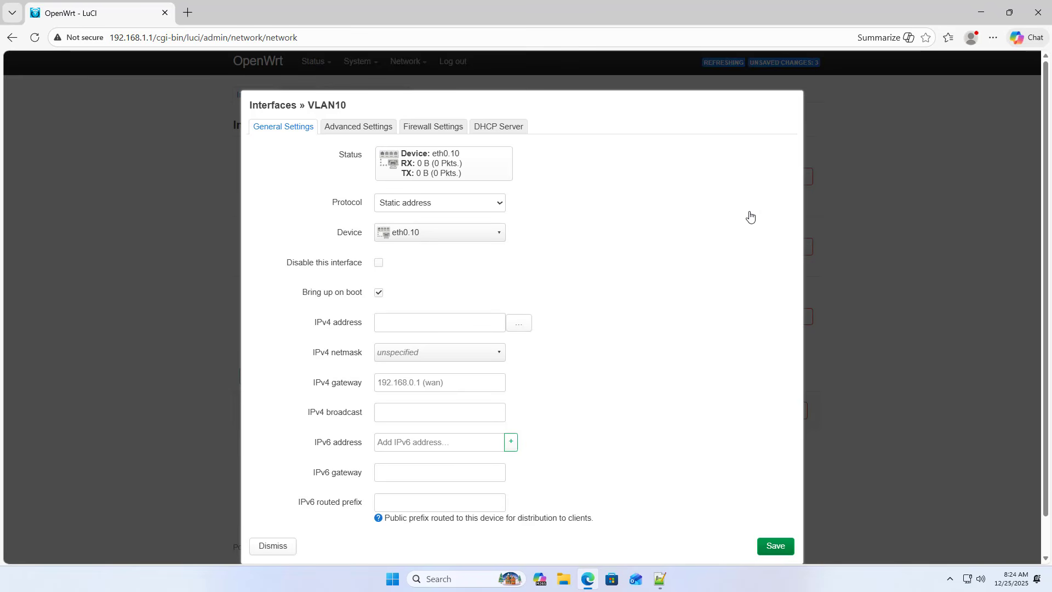
Step: Copy the VLAN 10 gateway 192.168.10.1 from the Notepad++ notes into the VLAN10 interface's IPv4 address
left_click(425, 328)
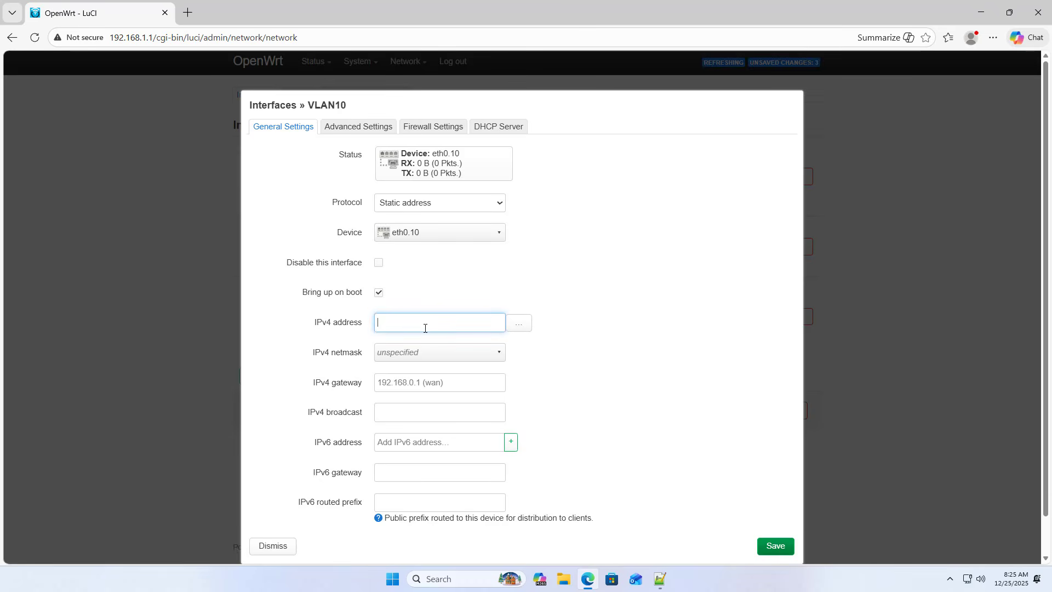
left_click(660, 578)
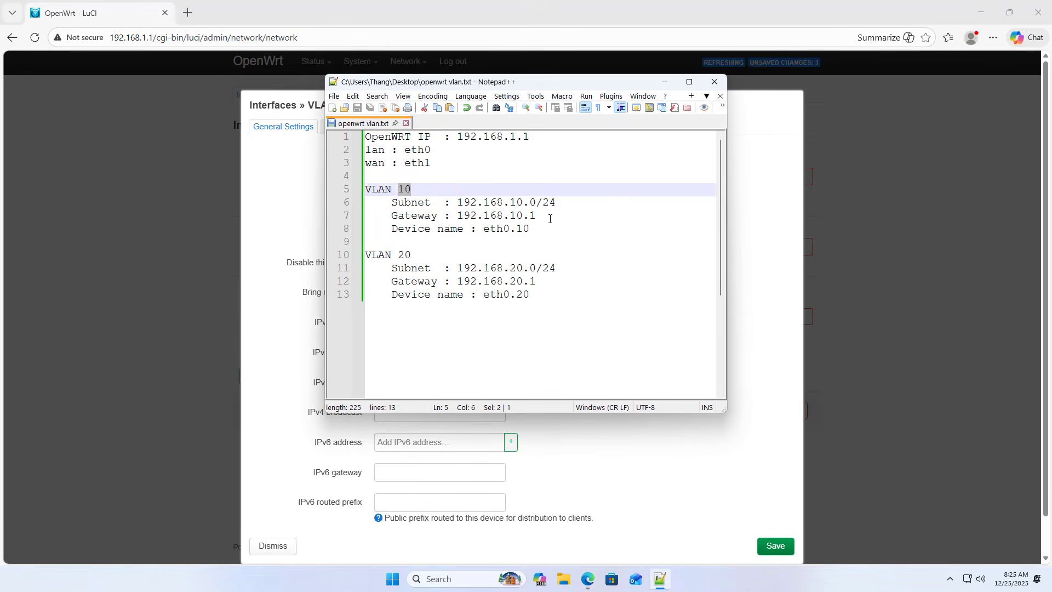
left_click_drag(548, 215, 457, 216)
key("ctrl+c")
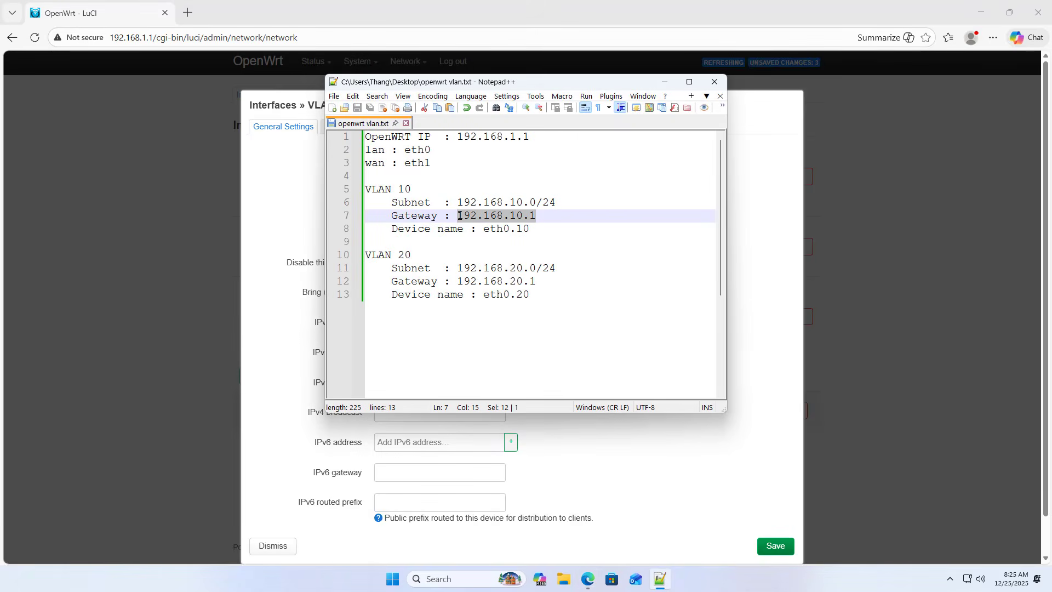
left_click(665, 82)
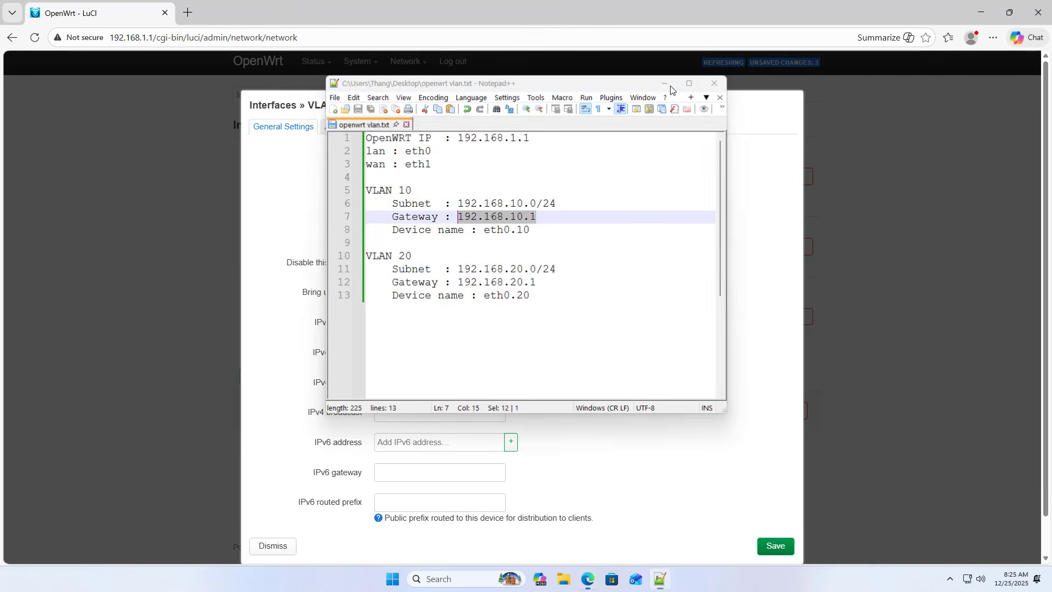
key("ctrl+v")
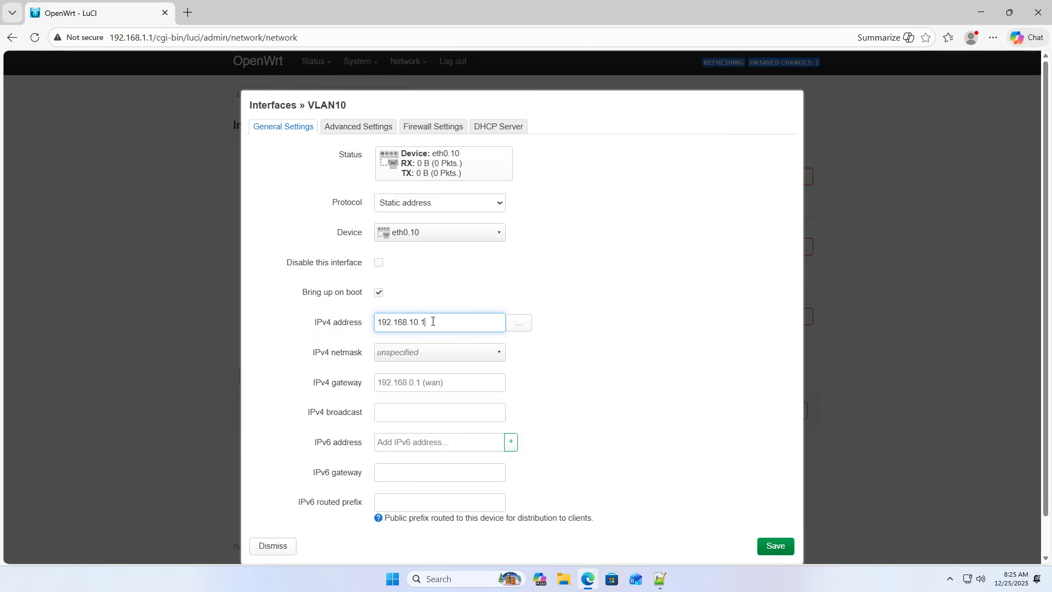
Step: Set the VLAN10 interface's IPv4 netmask to 255.255.255.0
left_click(451, 356)
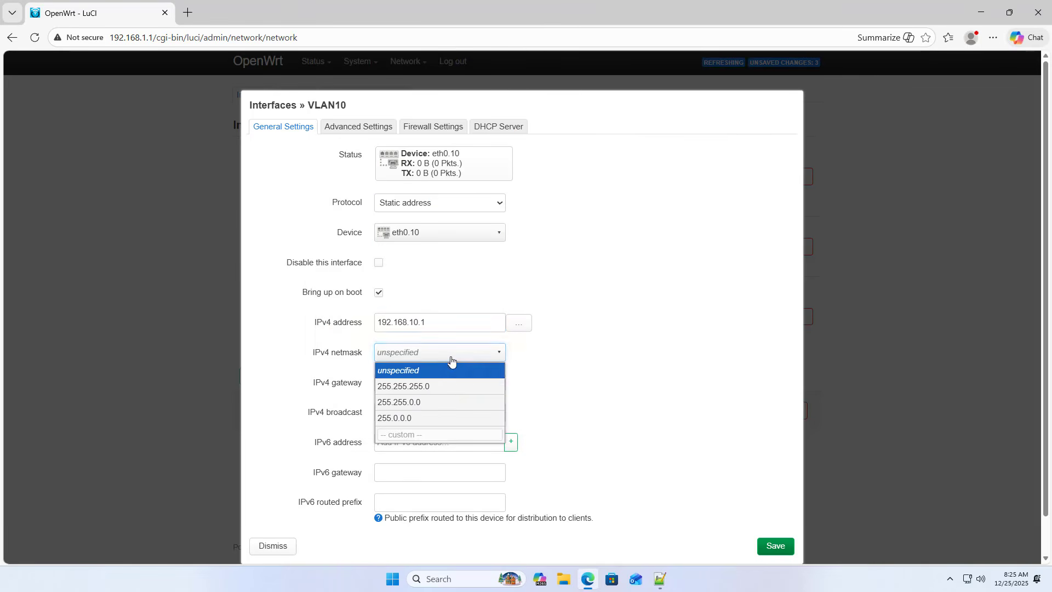
left_click(413, 386)
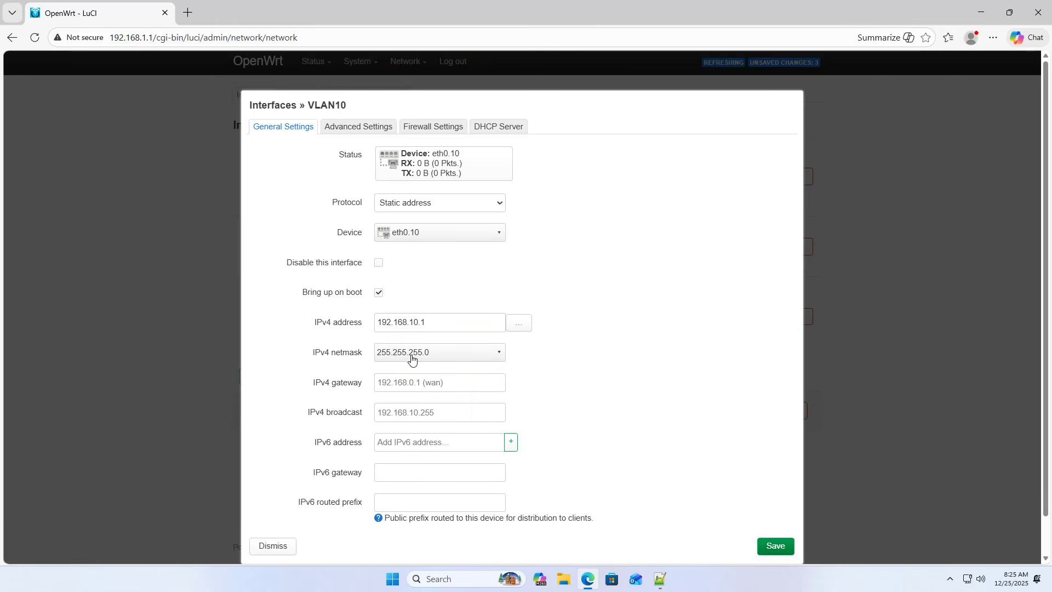
double_click(431, 322)
left_click(623, 392)
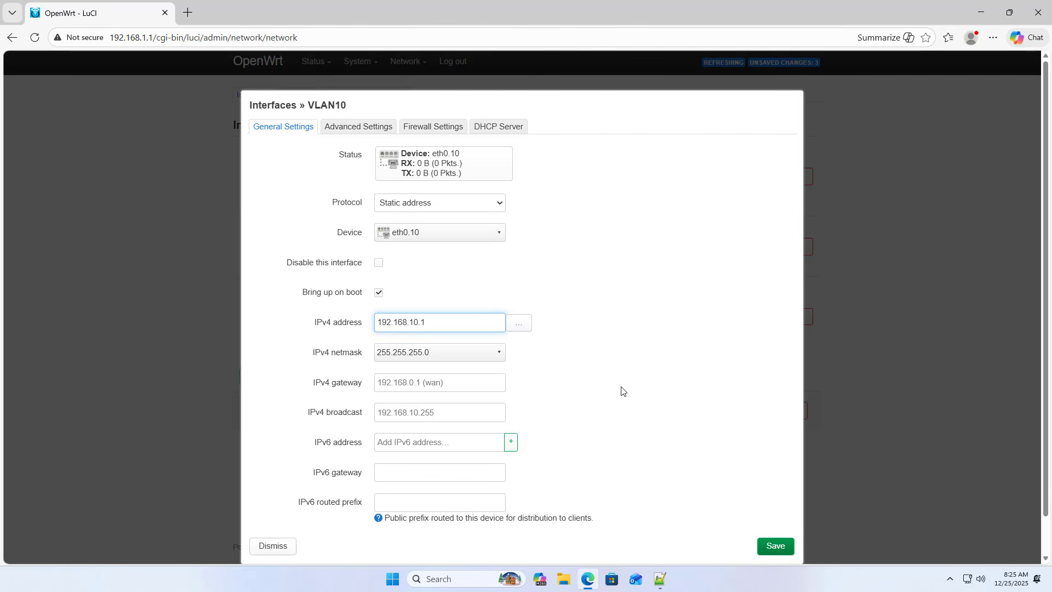
Step: Assign the VLAN10 interface to the lan firewall zone
left_click(438, 132)
left_click(430, 156)
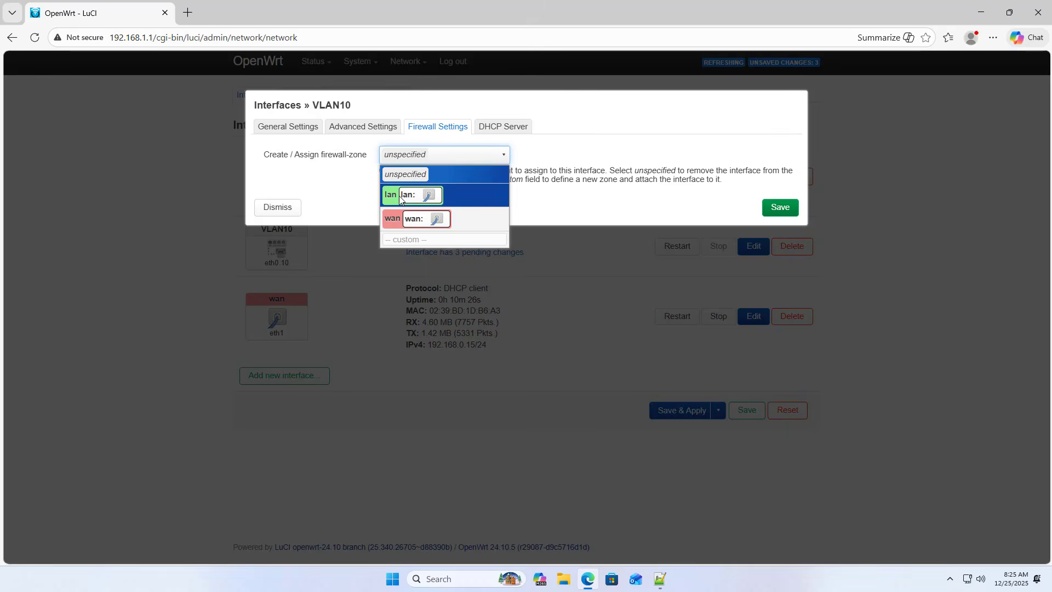
left_click(401, 197)
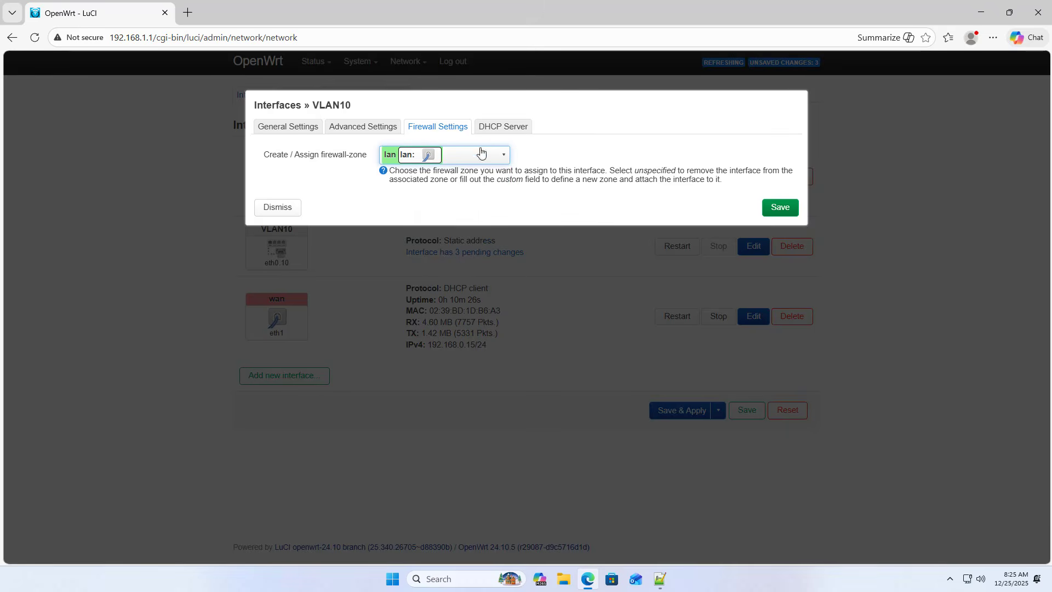
Step: Set up a DHCP server on the VLAN10 interface, keeping the default address range and lease time
left_click(496, 127)
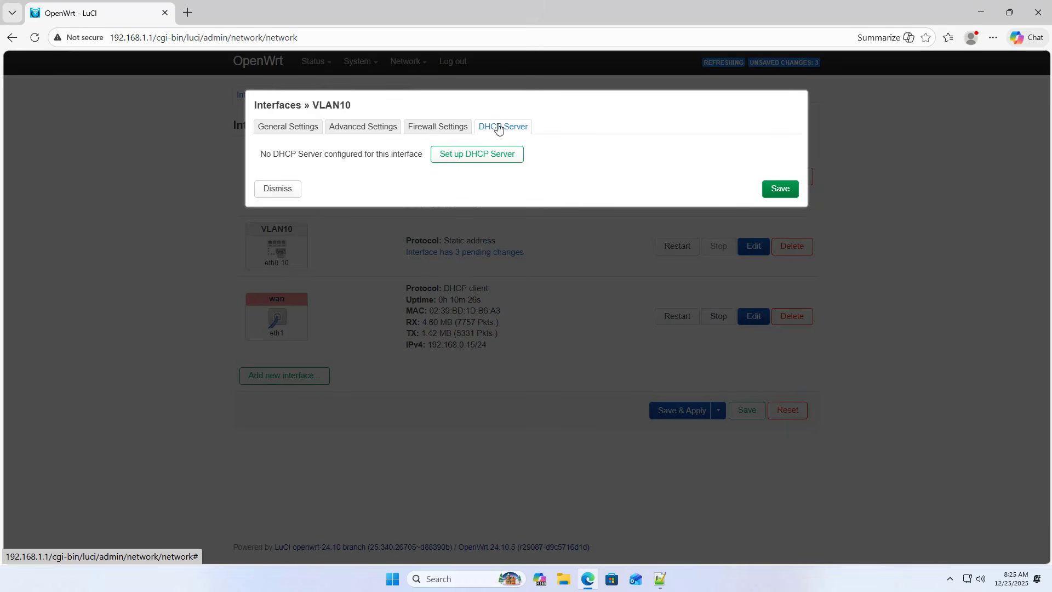
left_click(470, 158)
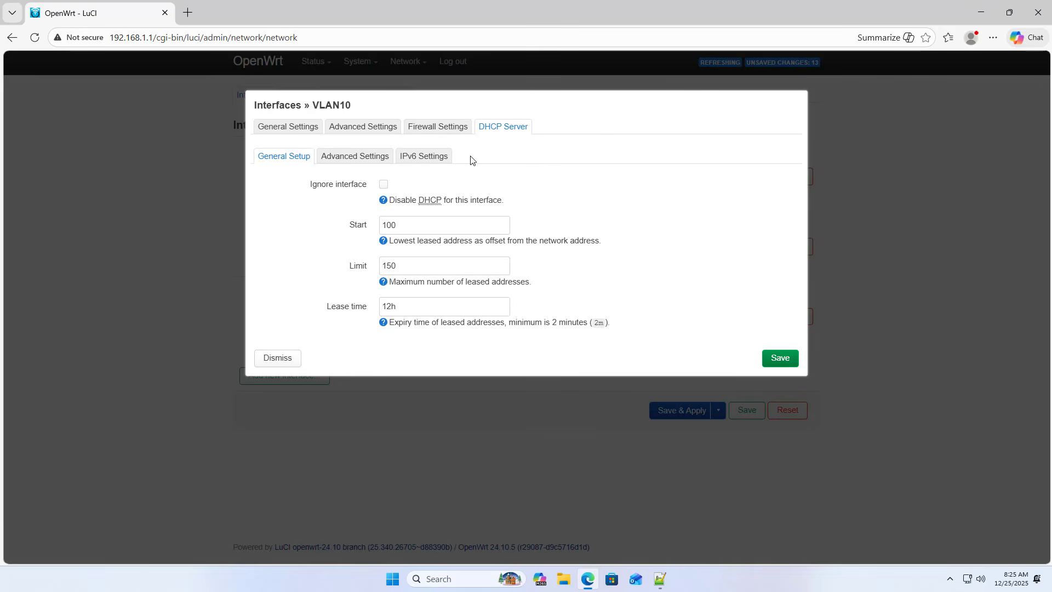
left_click(431, 221)
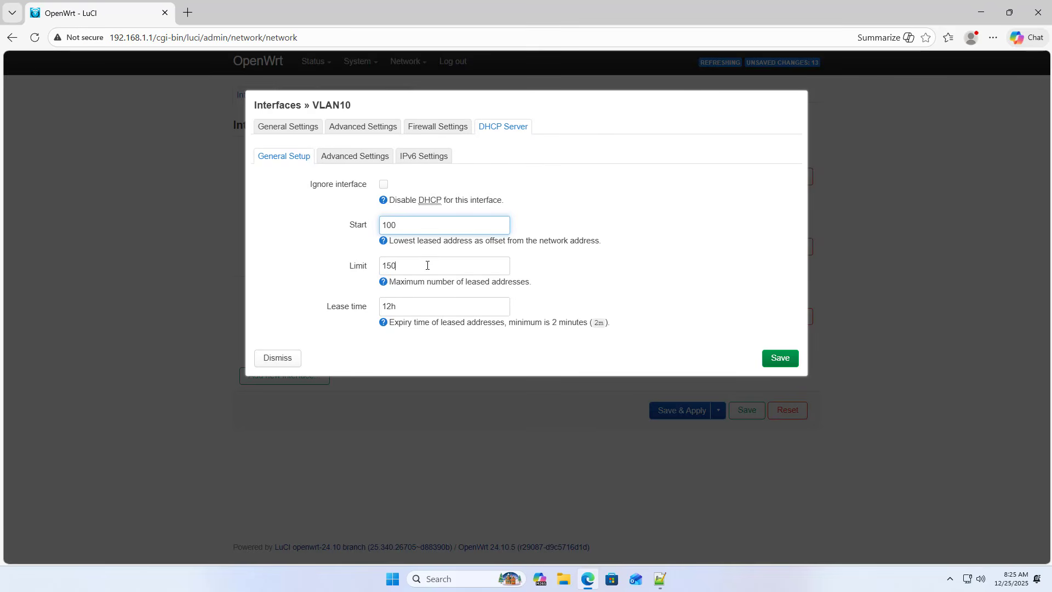
Step: Add a DHCP option for VLAN10 with code 6 and a DNS server address beginning with 8.8.8
left_click(351, 157)
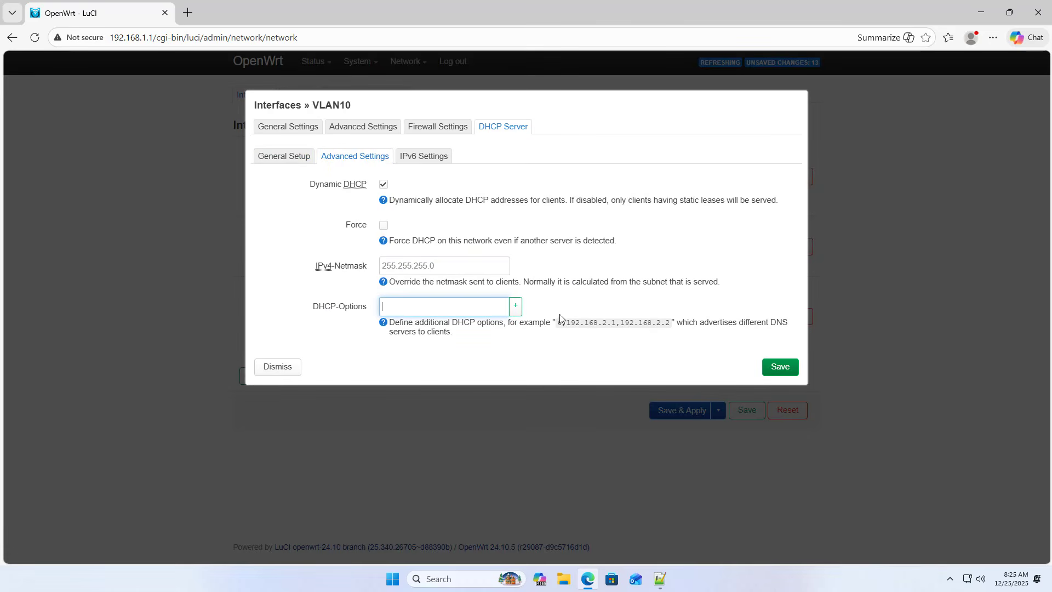
left_click_drag(558, 322, 676, 322)
left_click(471, 308)
type("6,8.8.8.8,1.1.1.1")
left_click_drag(459, 302, 374, 309)
Step: Save the VLAN10 interface settings and apply the pending changes to the router
left_click(765, 374)
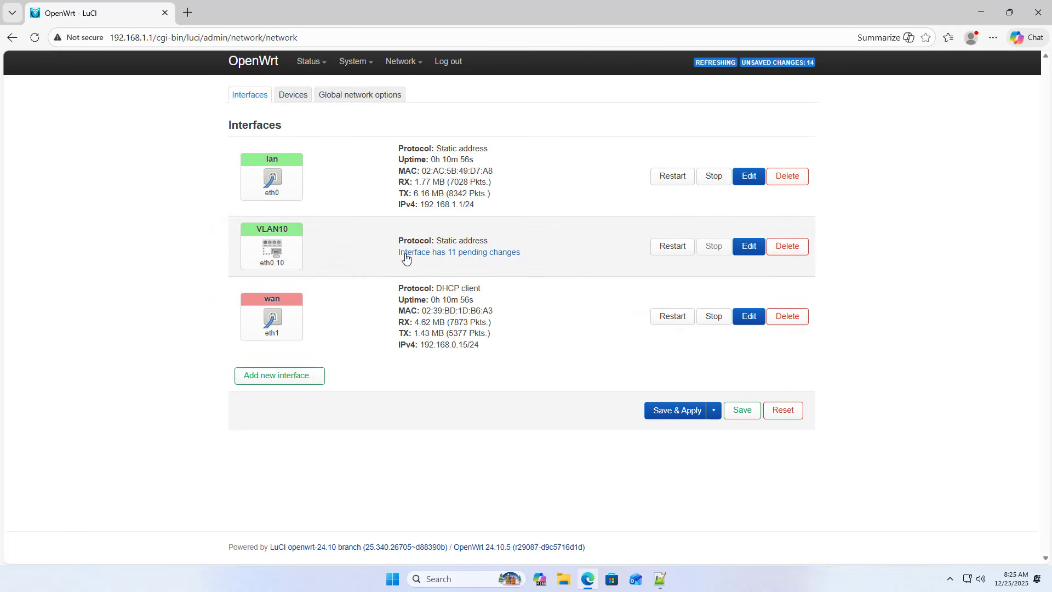
left_click(662, 410)
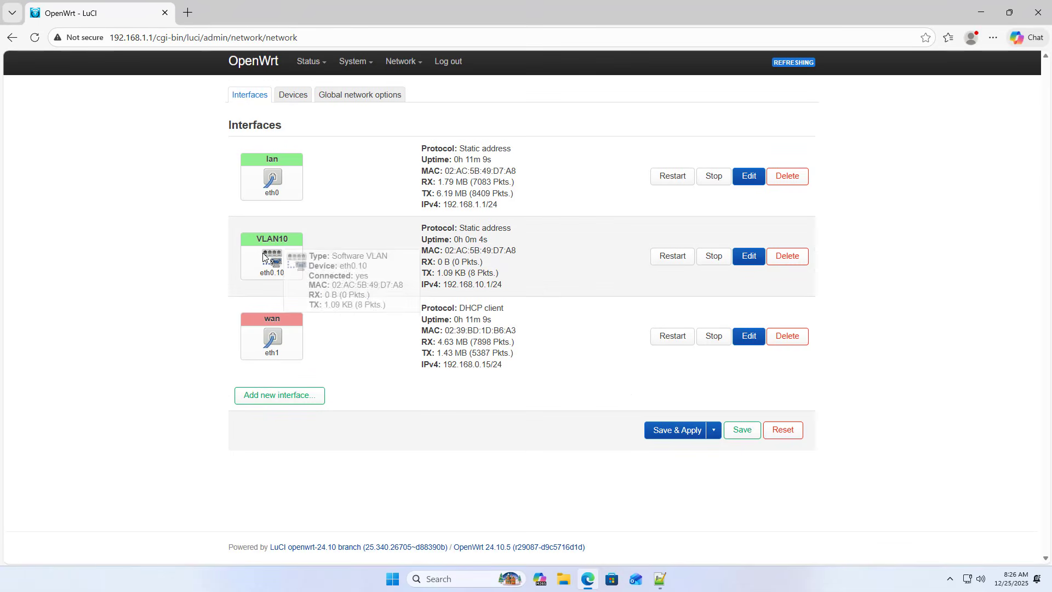
Step: Start a new interface named VLAN20 with the Static address protocol and the software VLAN eth0.20 as its device
left_click(289, 396)
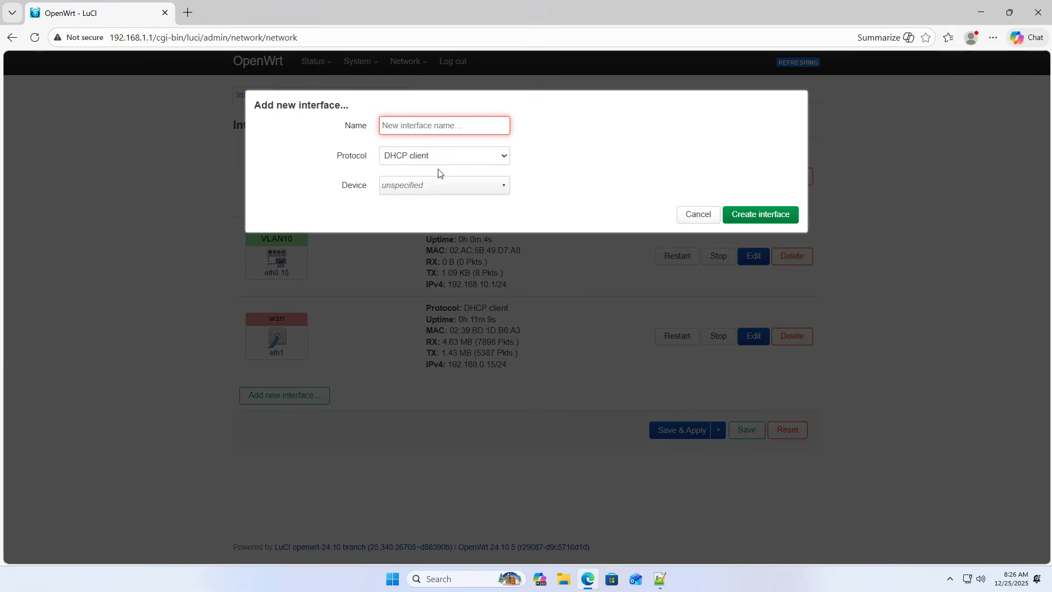
left_click(444, 123)
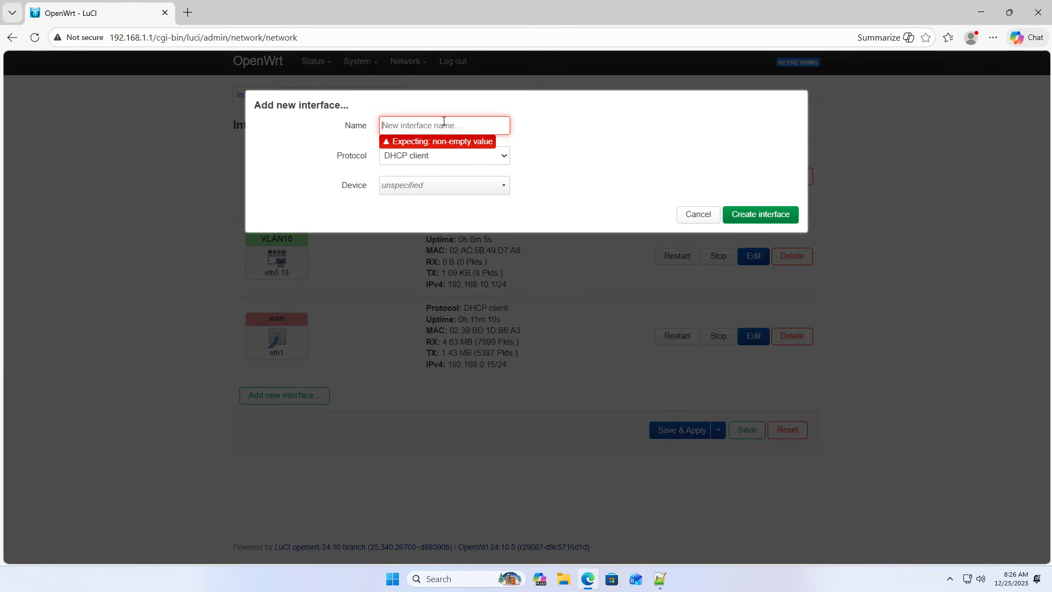
type("VLAN")
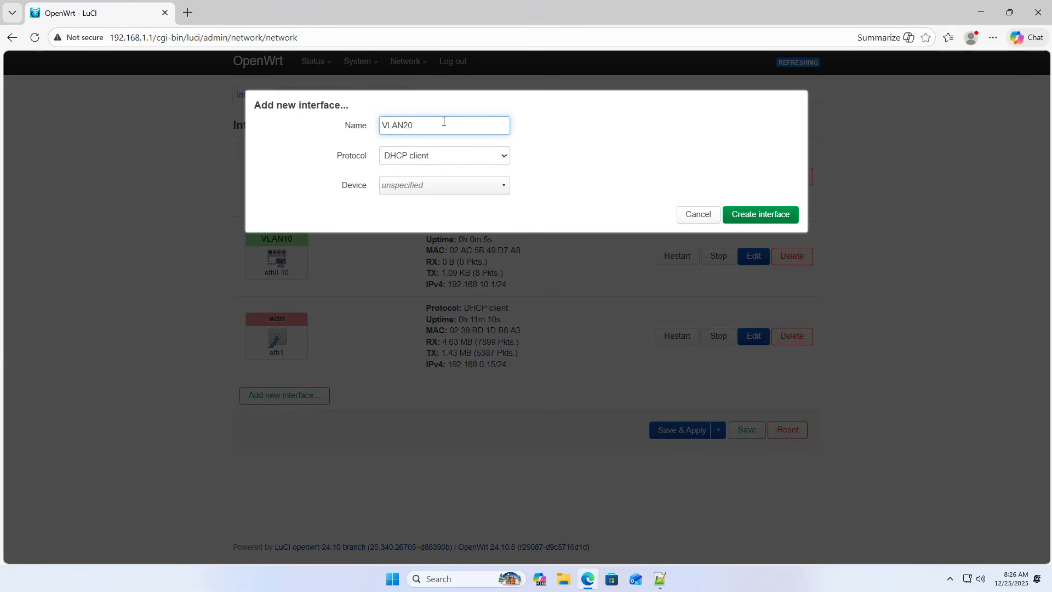
type("20")
double_click(413, 117)
left_click(412, 157)
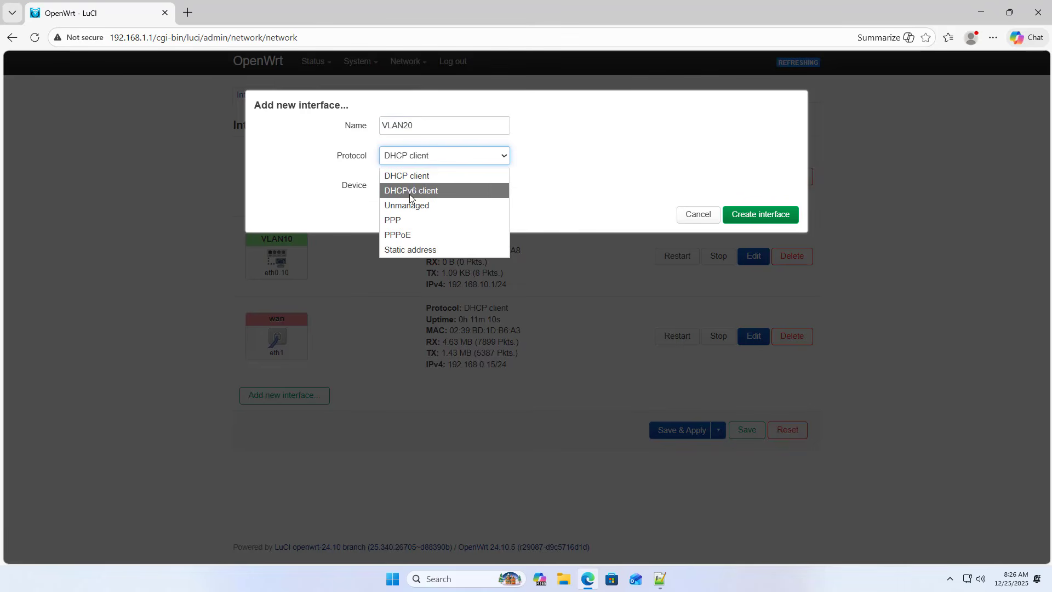
left_click(429, 253)
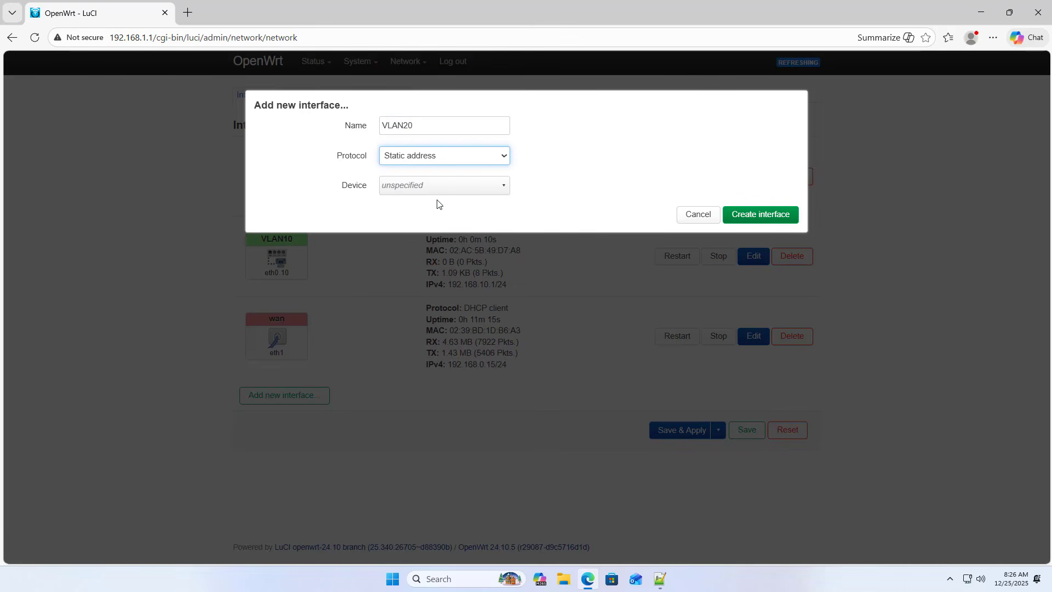
left_click(439, 190)
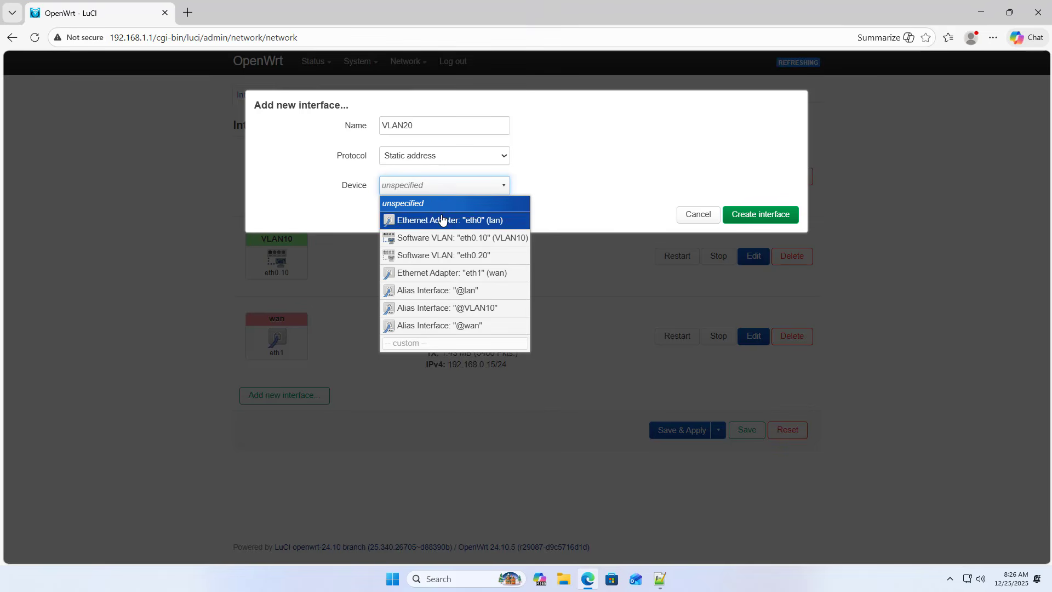
left_click(485, 258)
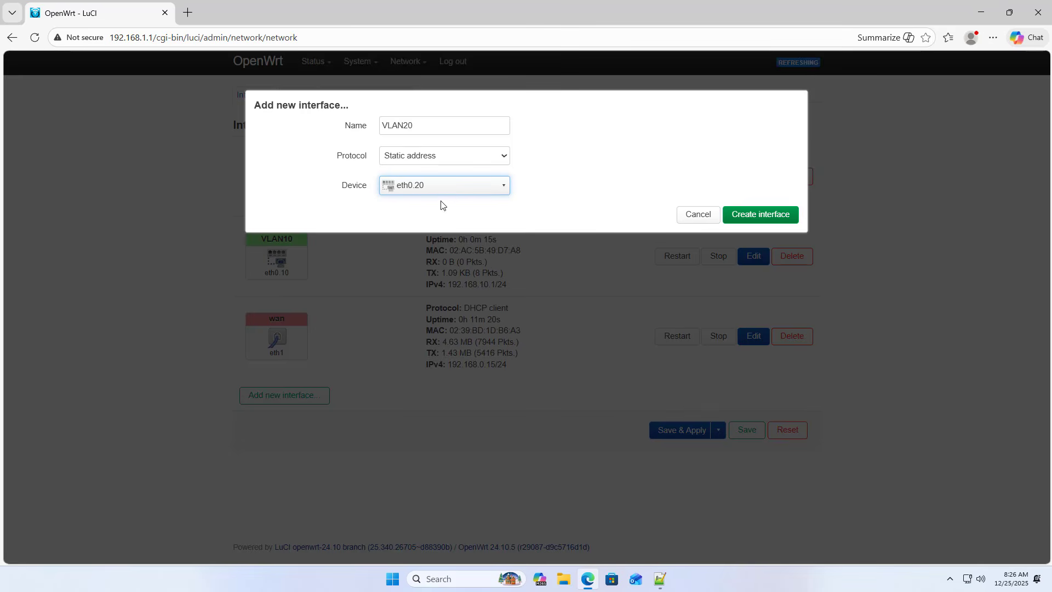
Step: Check the VLAN 20 device name in the Notepad++ notes and return to the new interface form
left_click(659, 578)
left_click_drag(484, 296, 533, 295)
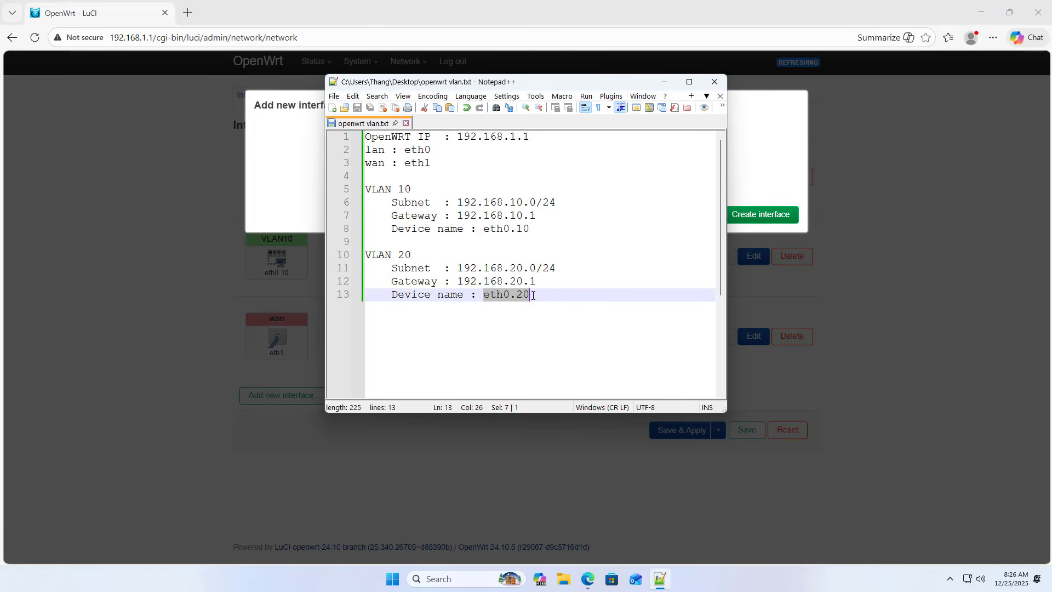
left_click(664, 82)
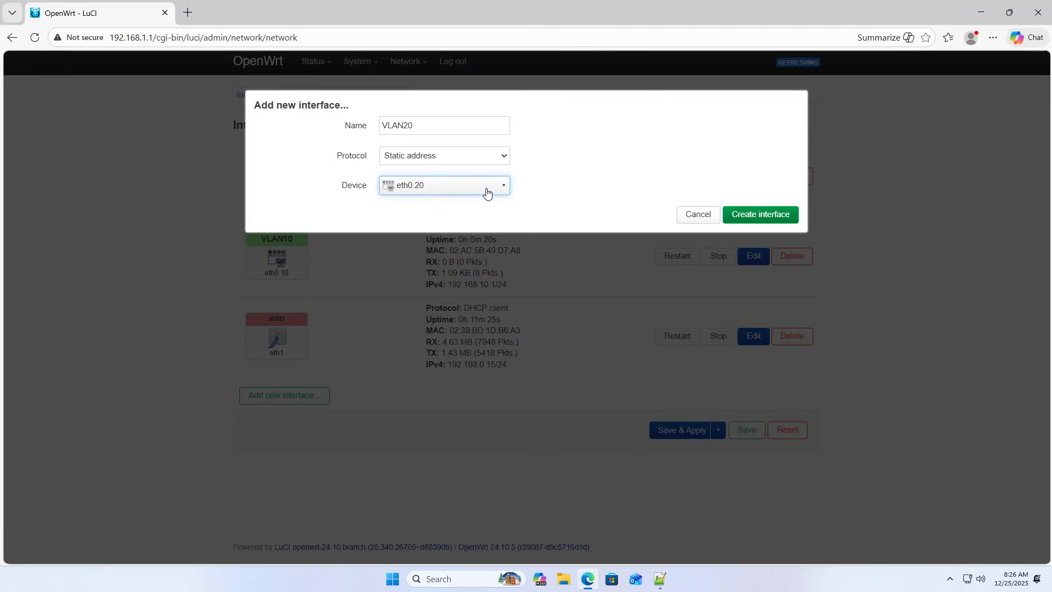
Step: Create the VLAN20 interface with IPv4 address 192.168.20.1, copied from the notes, and netmask 255.255.255.0, and save it
left_click(753, 218)
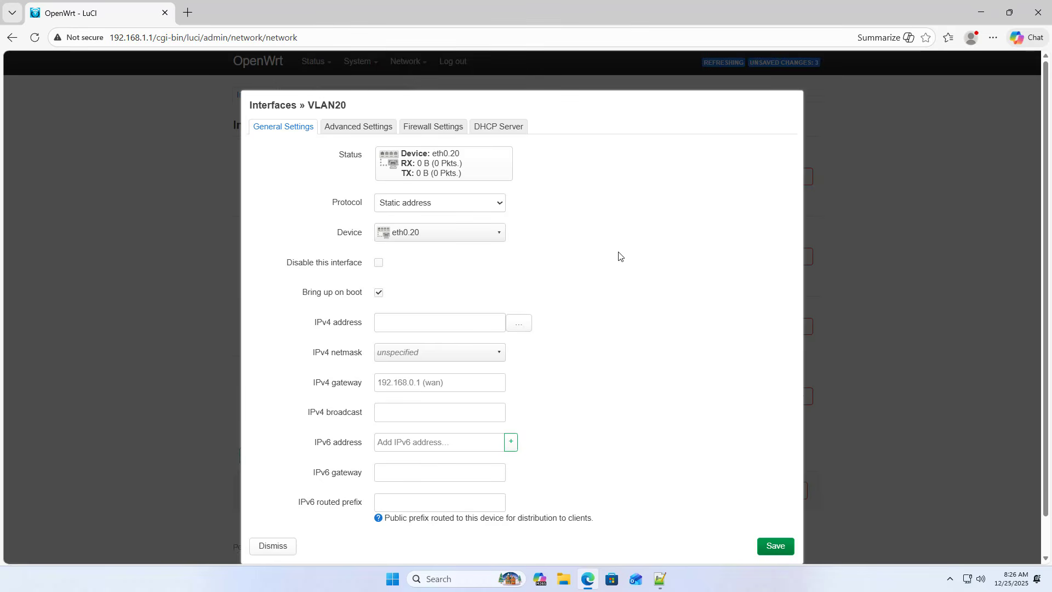
left_click(428, 323)
key("alt+Tab")
left_click_drag(539, 281, 458, 282)
key("ctrl+c")
key("alt+Tab")
key("ctrl+v")
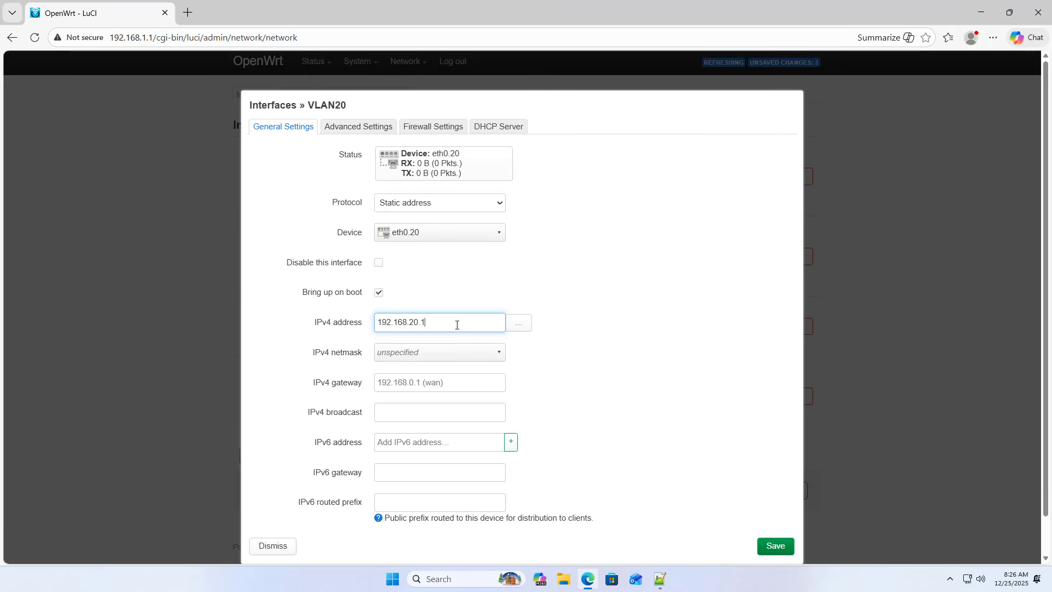
left_click(454, 356)
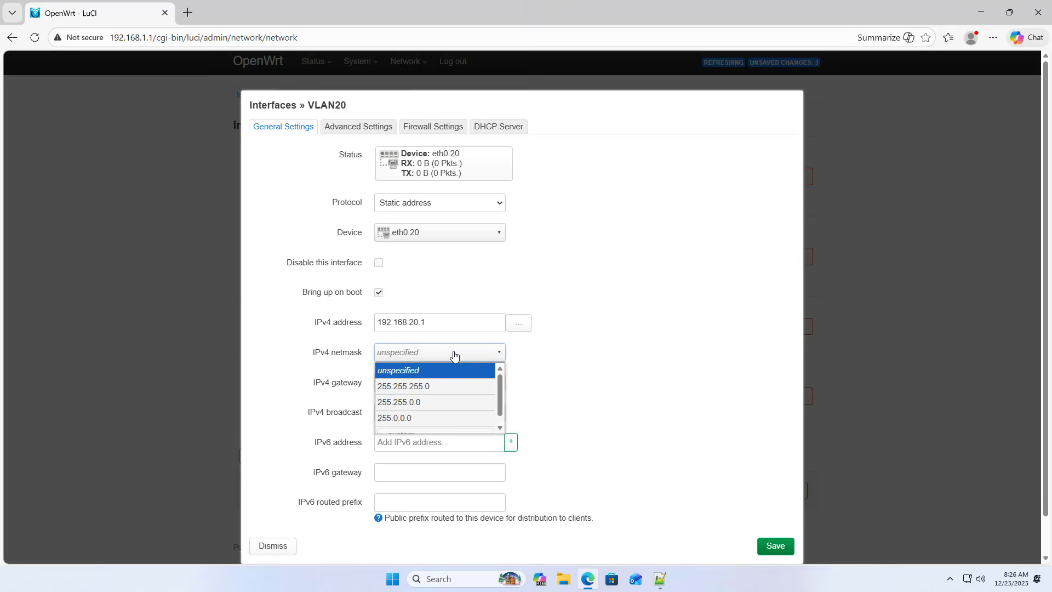
left_click(419, 389)
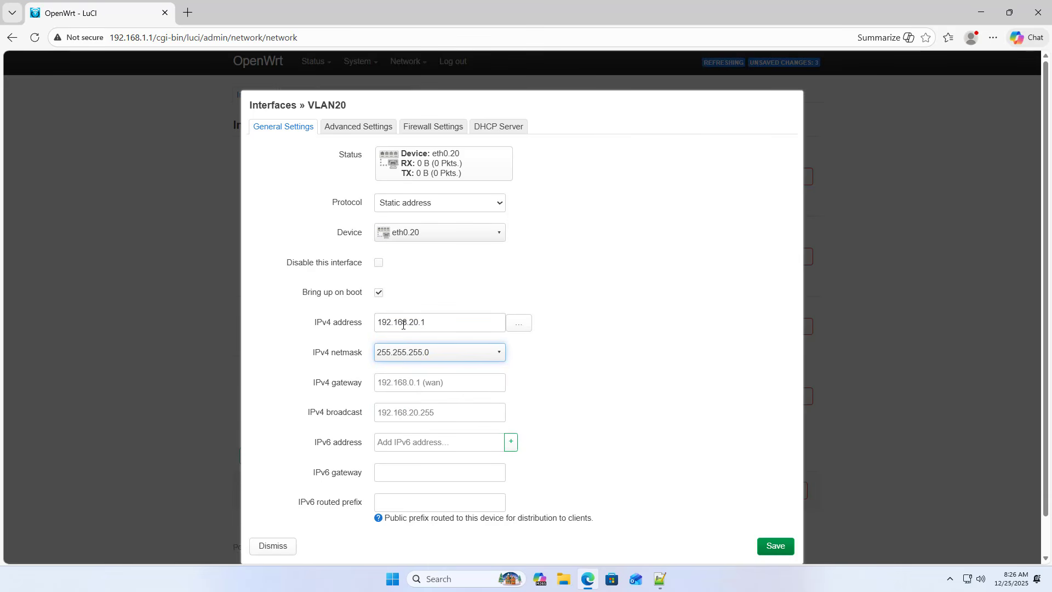
left_click(775, 545)
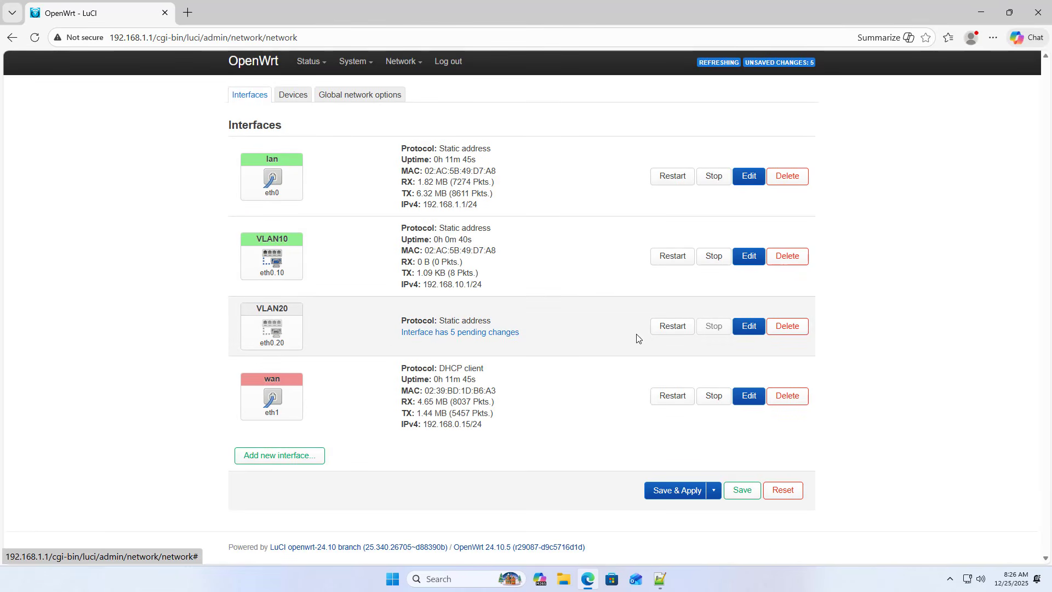
Step: Reopen the VLAN20 interface settings and assign the interface to the lan firewall zone
left_click(753, 329)
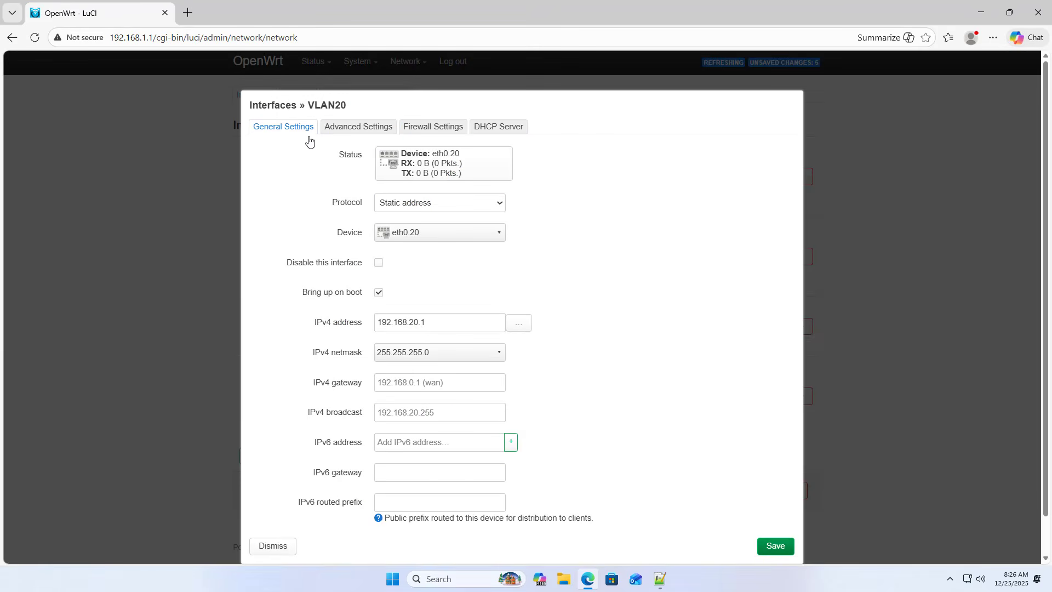
left_click(436, 128)
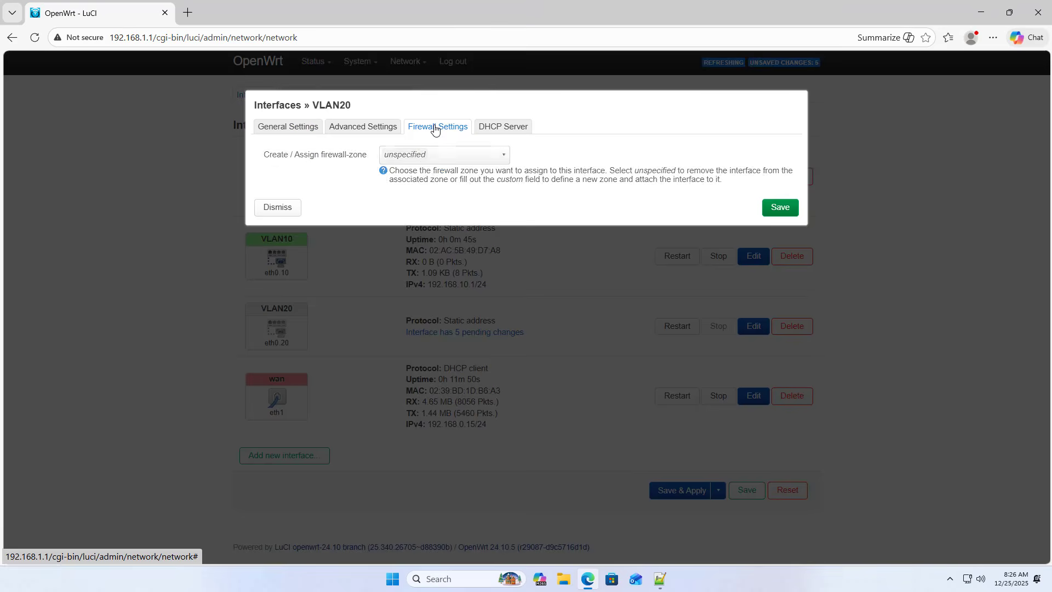
left_click(414, 158)
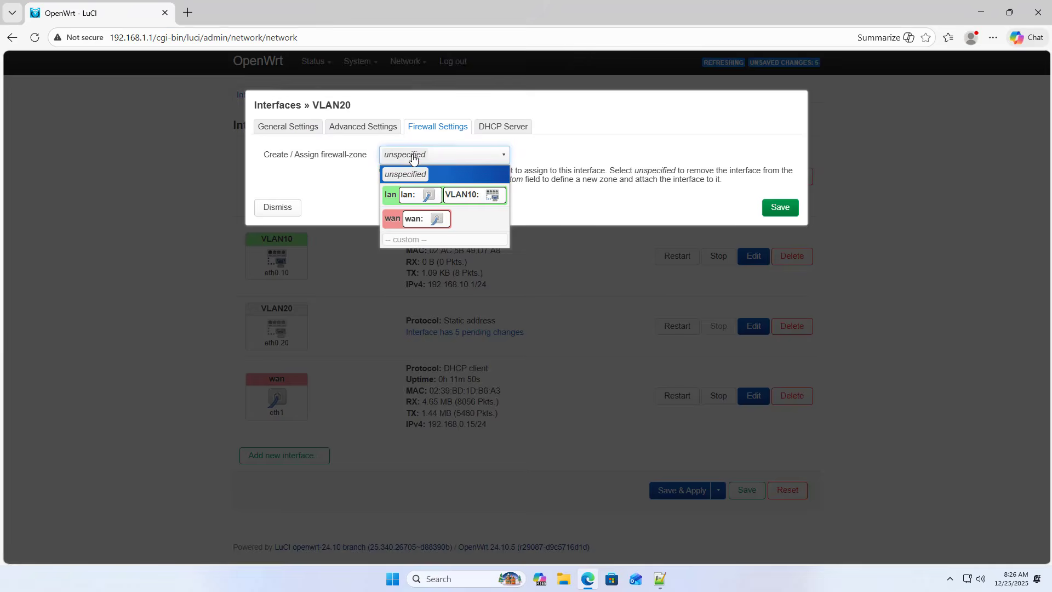
left_click(447, 197)
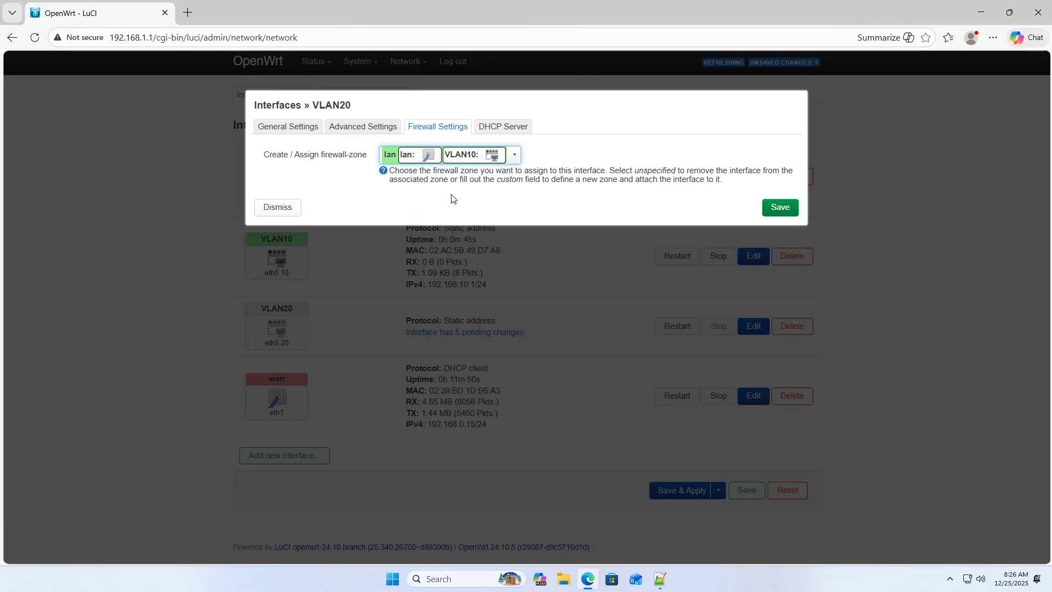
Step: Set up a DHCP server for VLAN20 with start 2 and limit 100
left_click(507, 126)
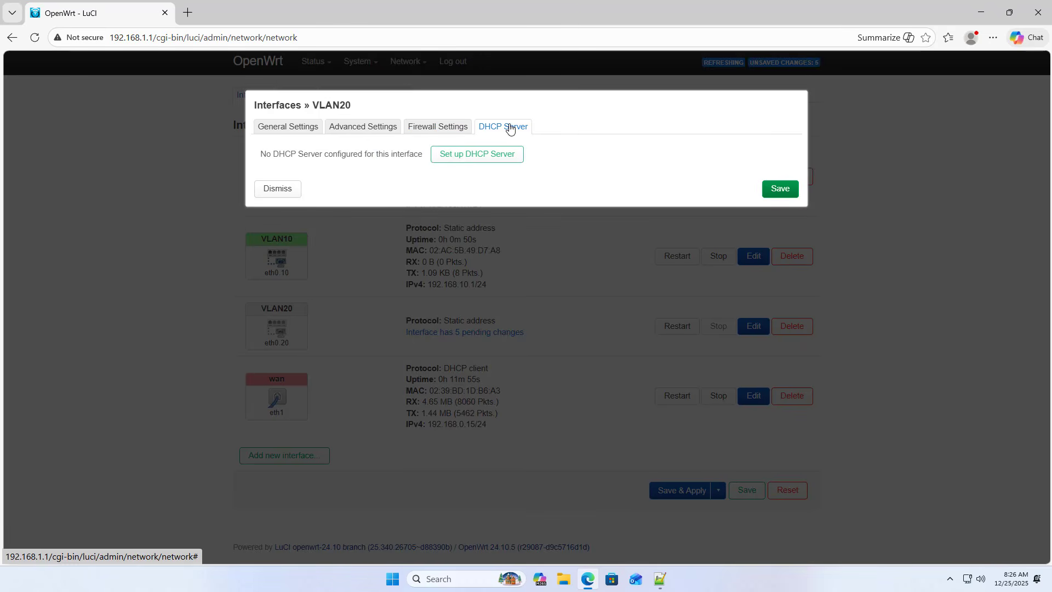
left_click(456, 159)
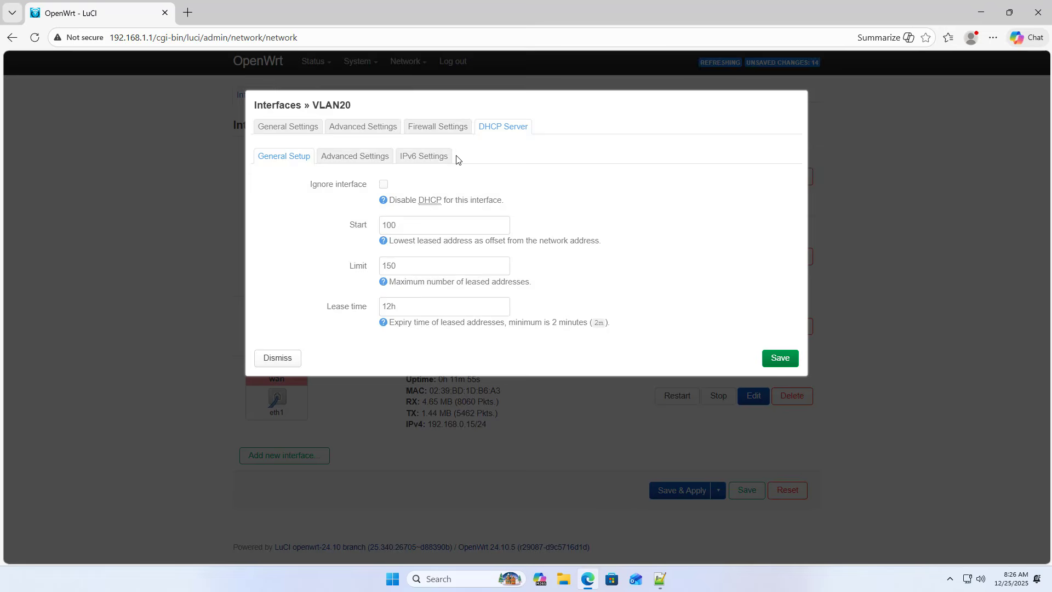
double_click(425, 223)
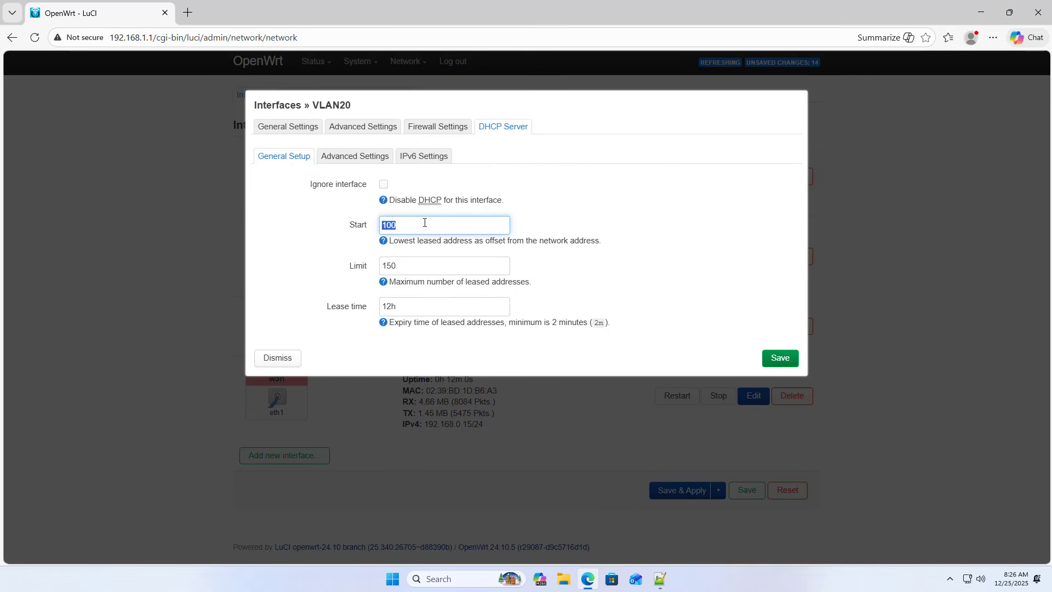
type("2")
double_click(418, 264)
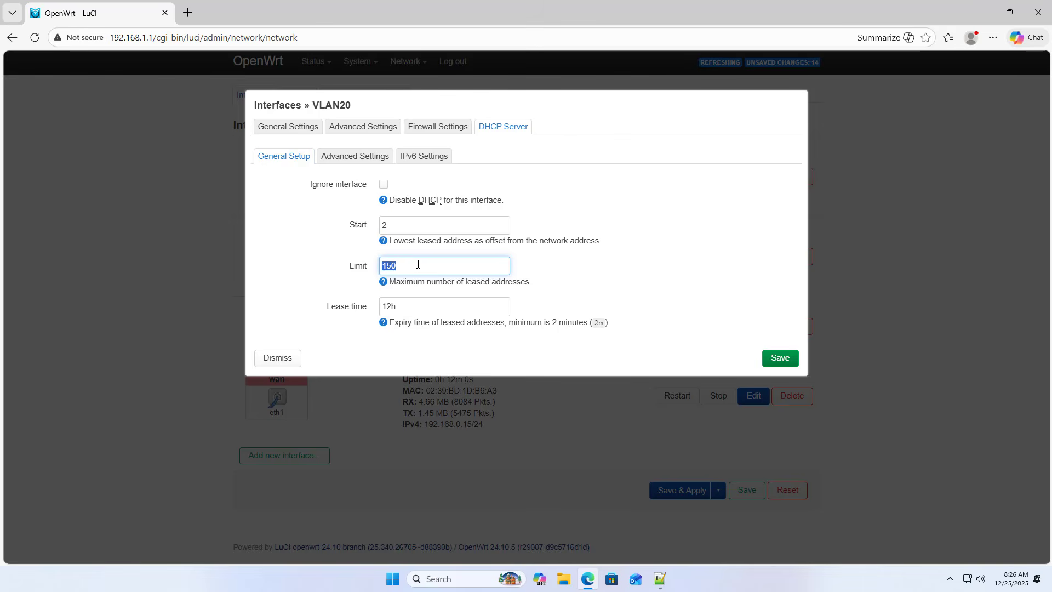
type("1")
Step: Add the DHCP option 6,8.8.8.8,1.1.1.1 for VLAN20, then save the interface and apply the pending changes
left_click(380, 157)
left_click(406, 298)
type("6,8.8.8.8,1.1.1")
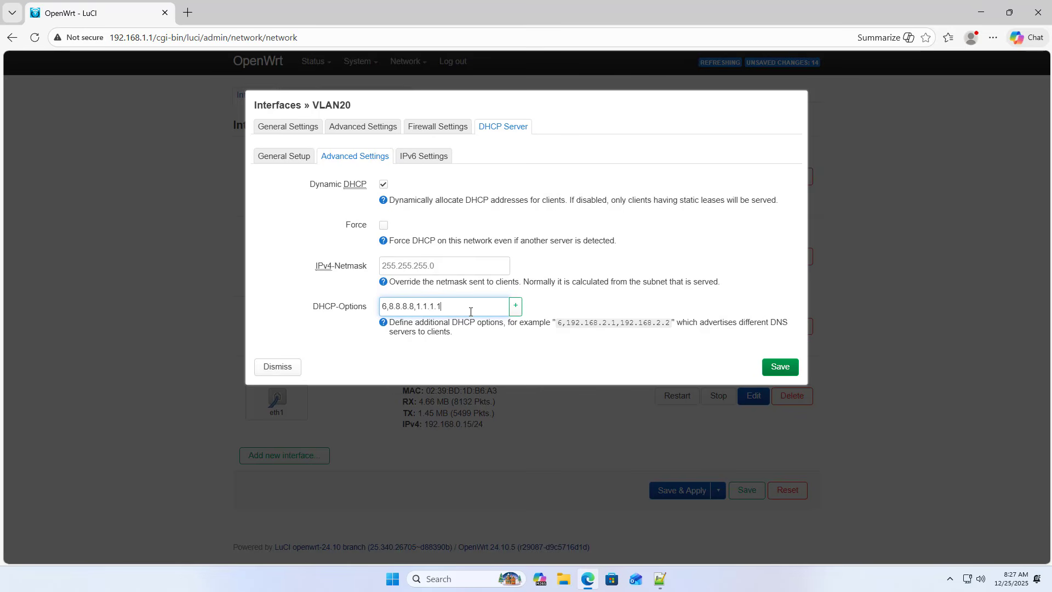
type(".1")
left_click_drag(470, 311, 383, 310)
left_click(776, 366)
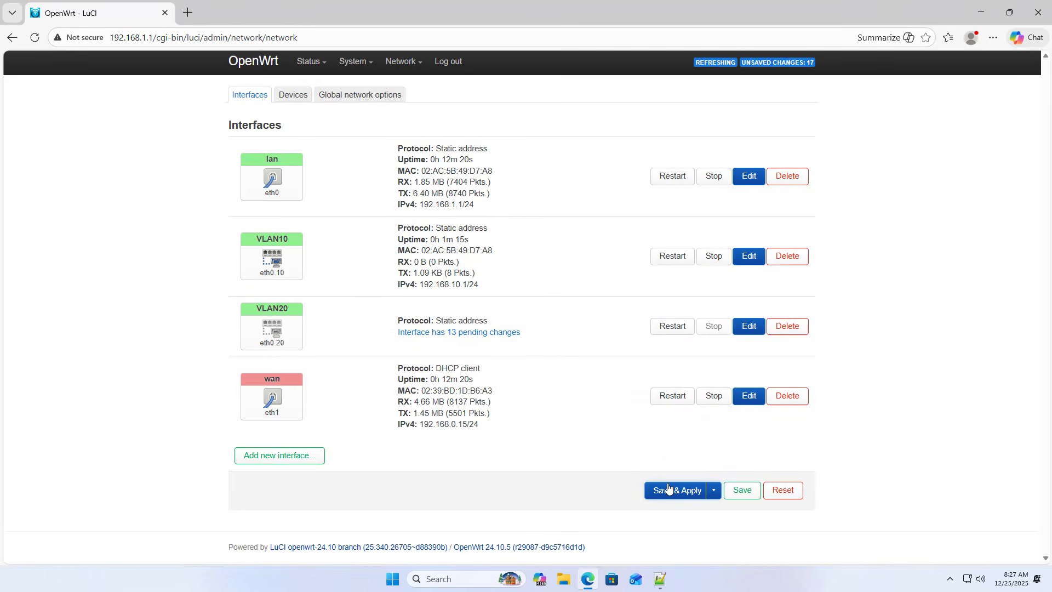
left_click(668, 488)
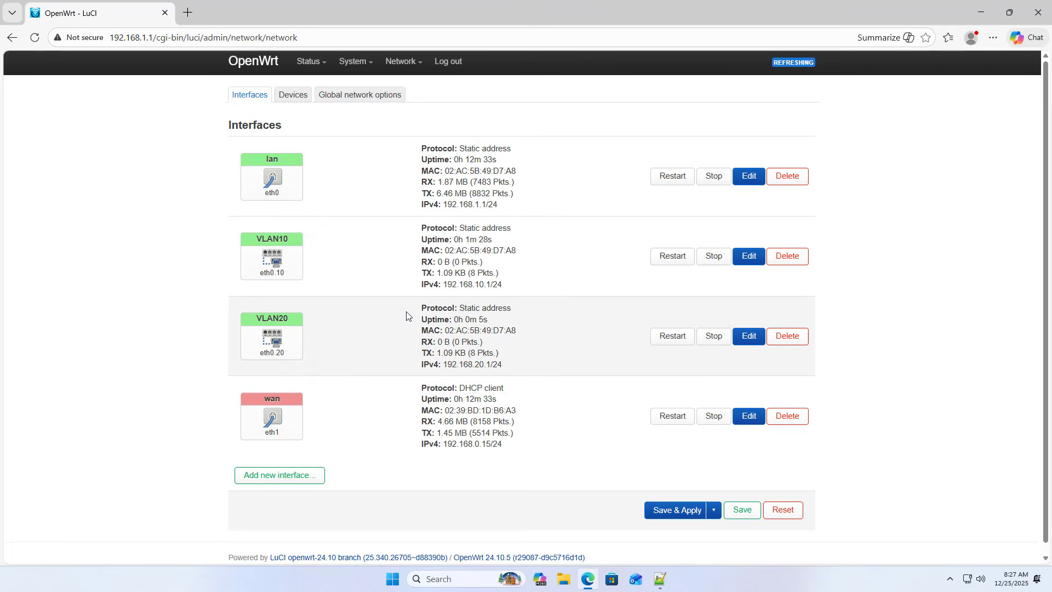
Step: Check the IPv4 addresses of VLAN10 and VLAN20 in the interface list
left_click_drag(444, 283, 513, 284)
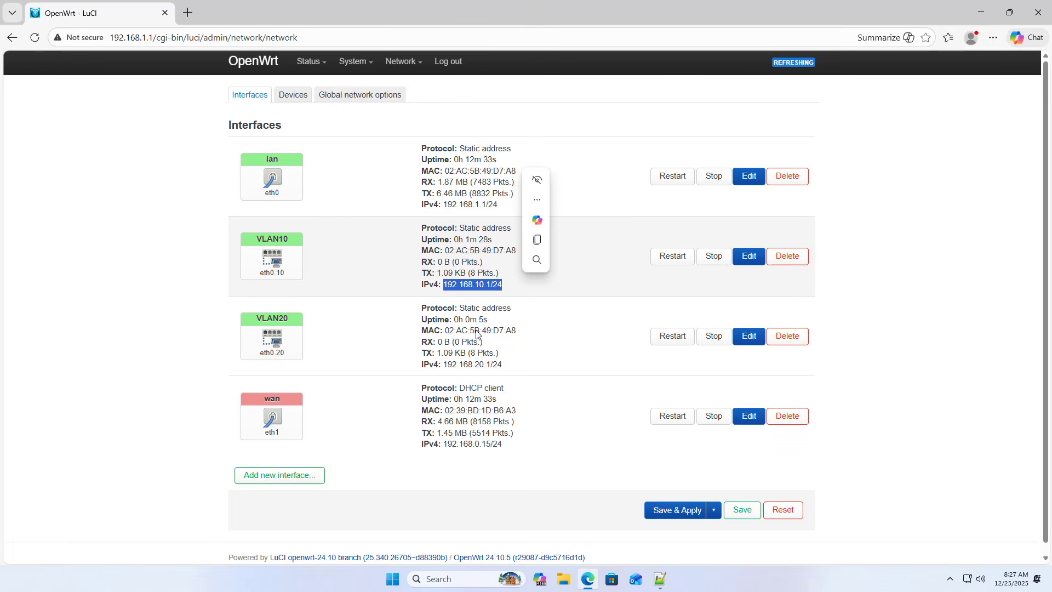
left_click(447, 364)
left_click_drag(445, 364, 509, 365)
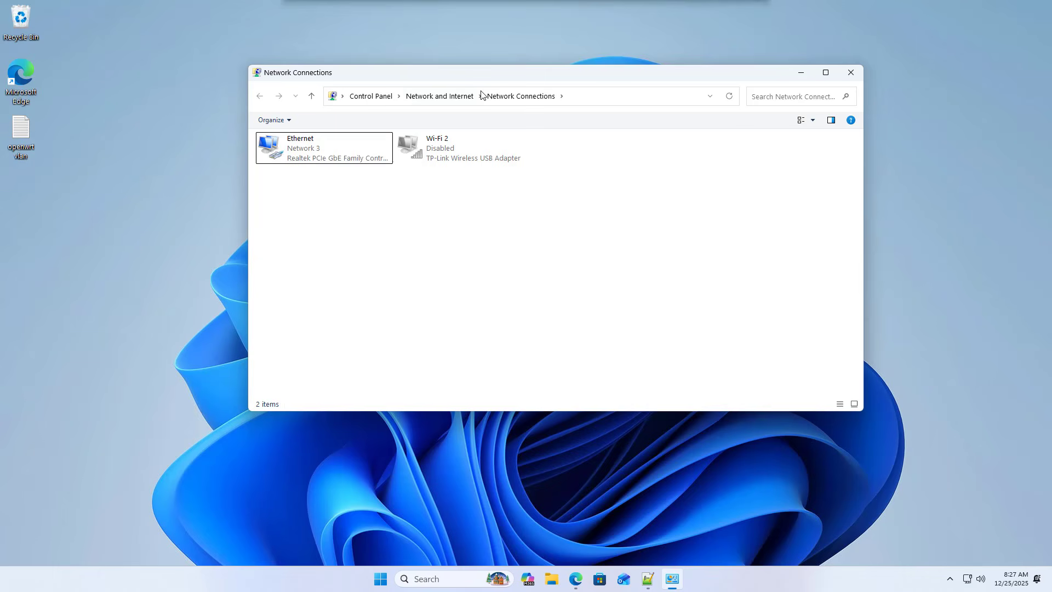
Step: In Windows Network Connections, open the Ethernet adapter's advanced driver properties and choose Priority & VLAN Enabled for Priority & VLAN
left_click(317, 153)
right_click(317, 152)
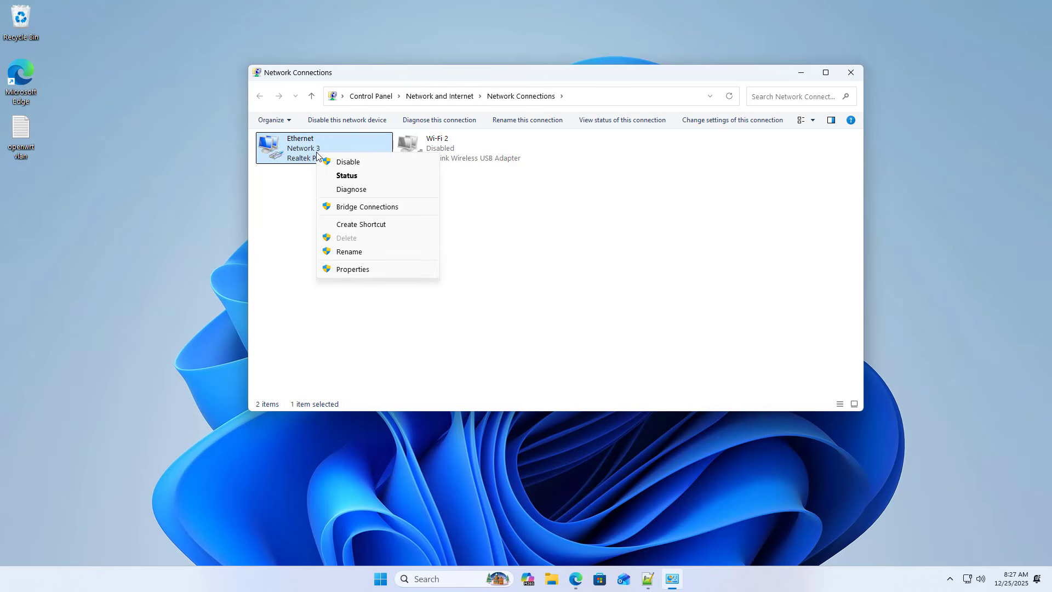
left_click(354, 271)
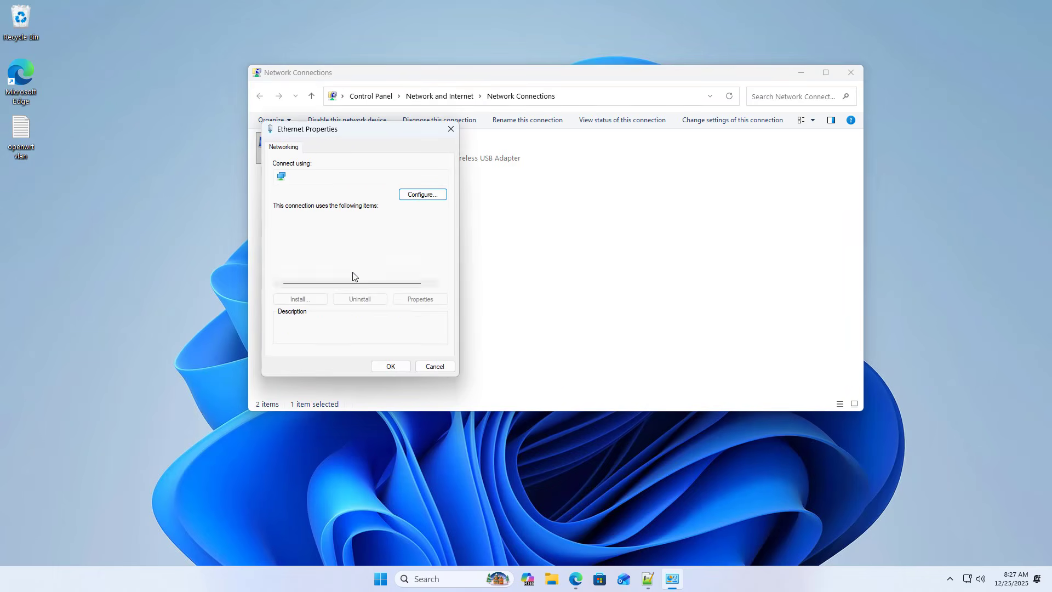
left_click(422, 195)
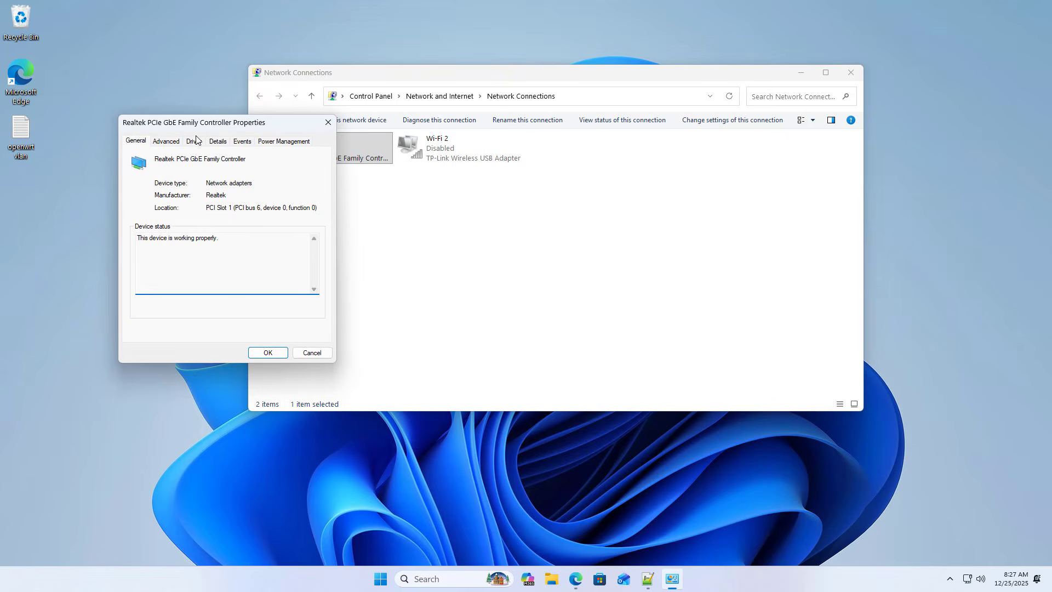
left_click(167, 143)
left_click_drag(227, 212, 225, 242)
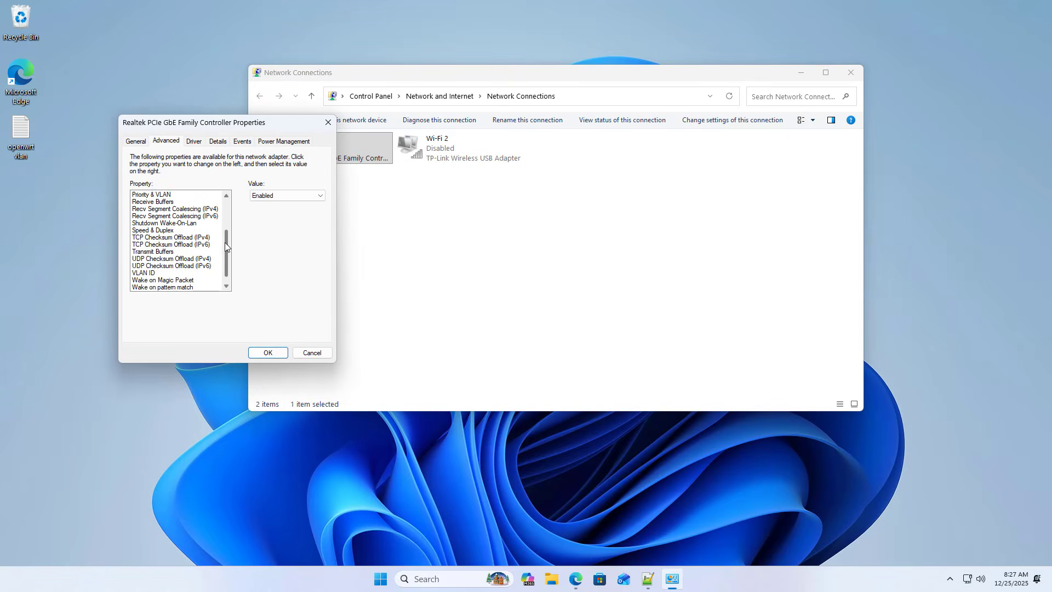
left_click(174, 196)
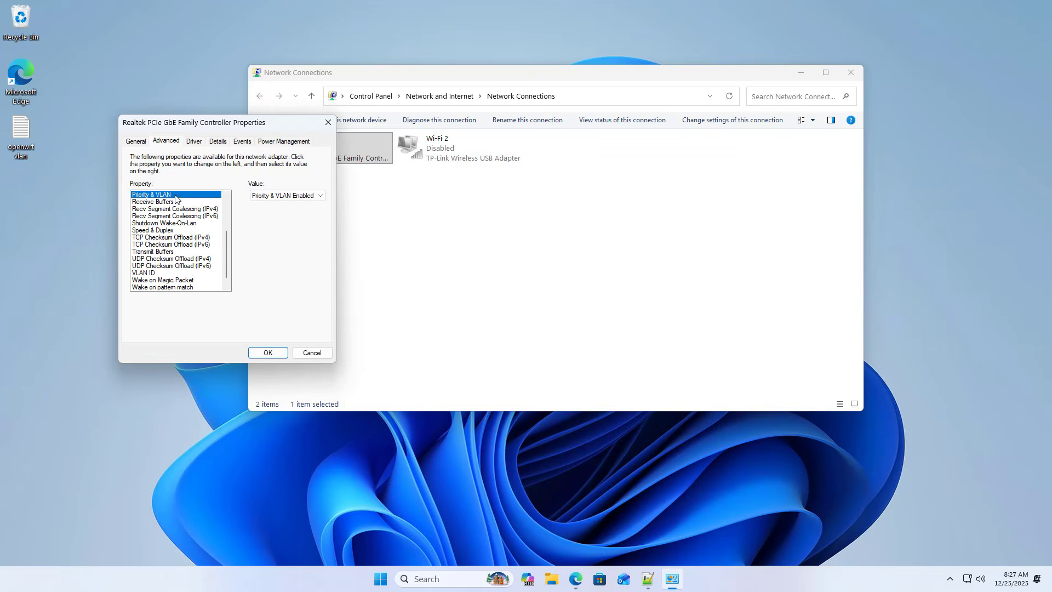
left_click(287, 196)
left_click(286, 213)
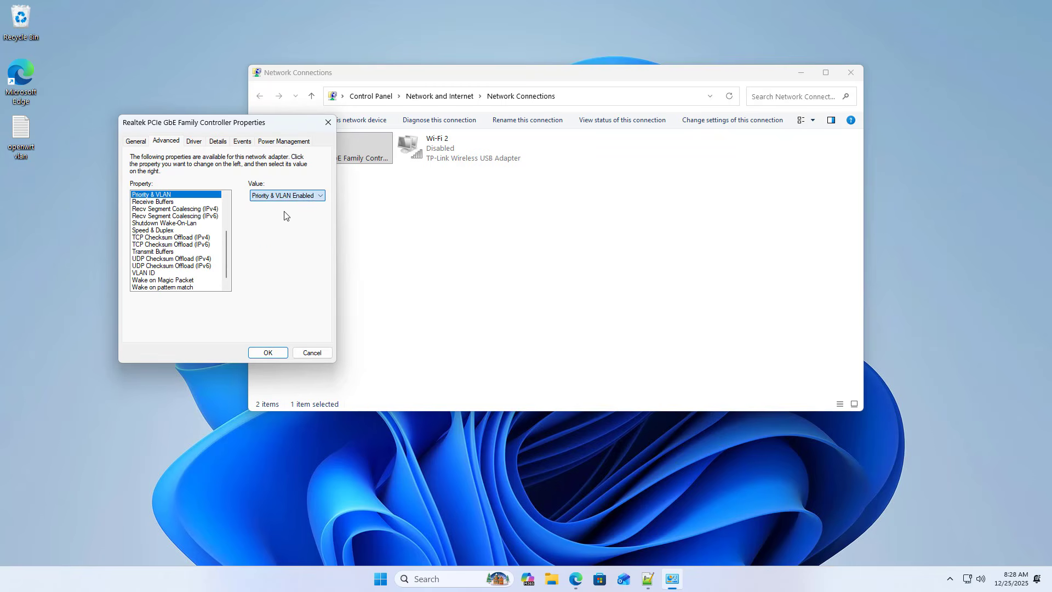
Step: Set the Ethernet adapter's VLAN ID to match VLAN10 and confirm the adapter properties
scroll(224, 241, "down", 1)
left_click(140, 267)
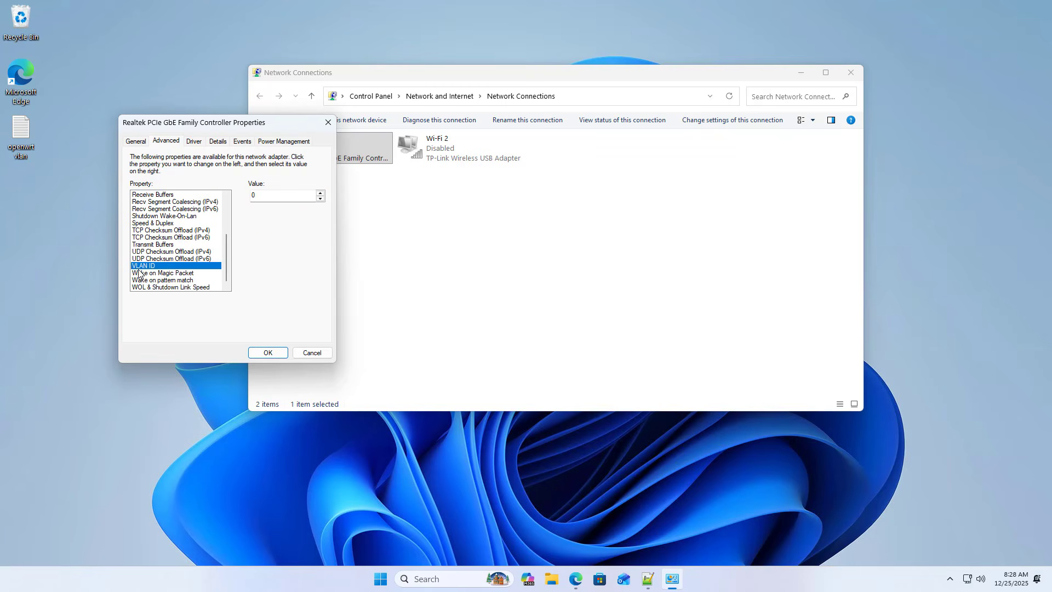
left_click(270, 196)
left_click(269, 353)
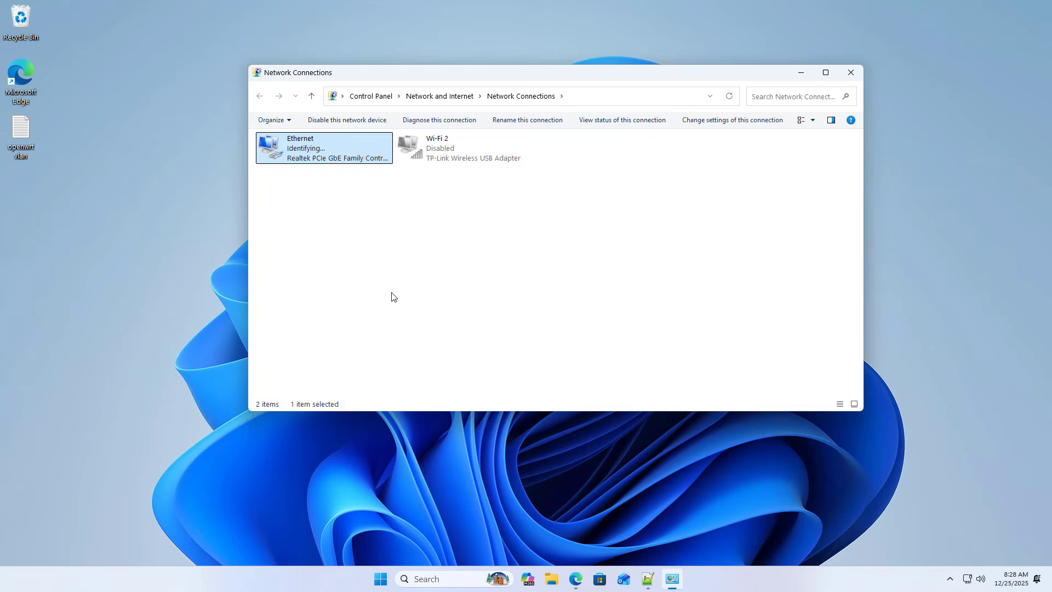
Step: Open the Ethernet connection details and check the IPv4 address, default gateway and DNS servers received from VLAN10
right_click(306, 168)
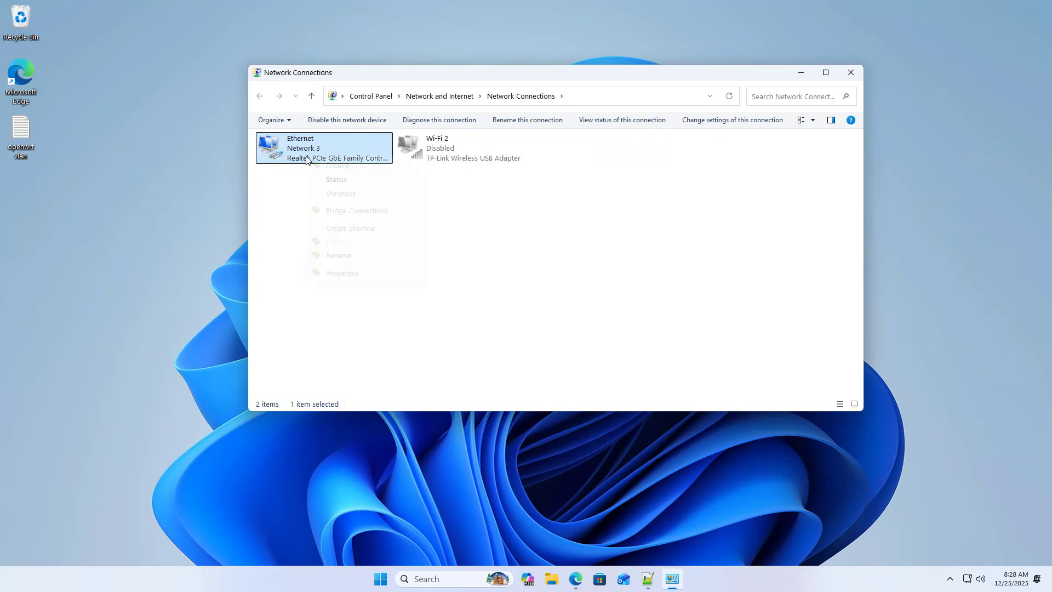
left_click(335, 179)
left_click(459, 282)
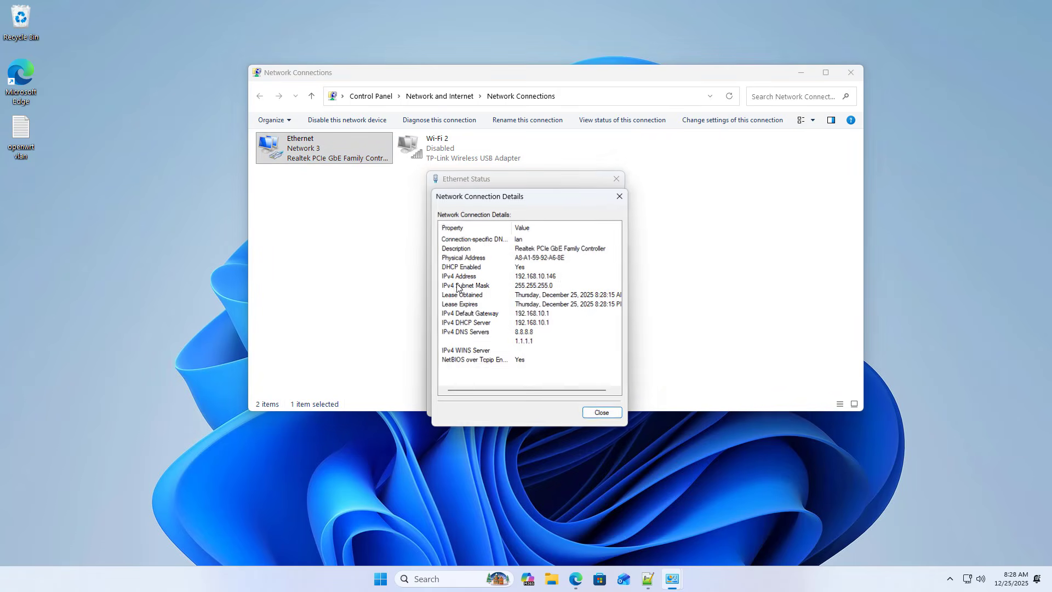
left_click(547, 277)
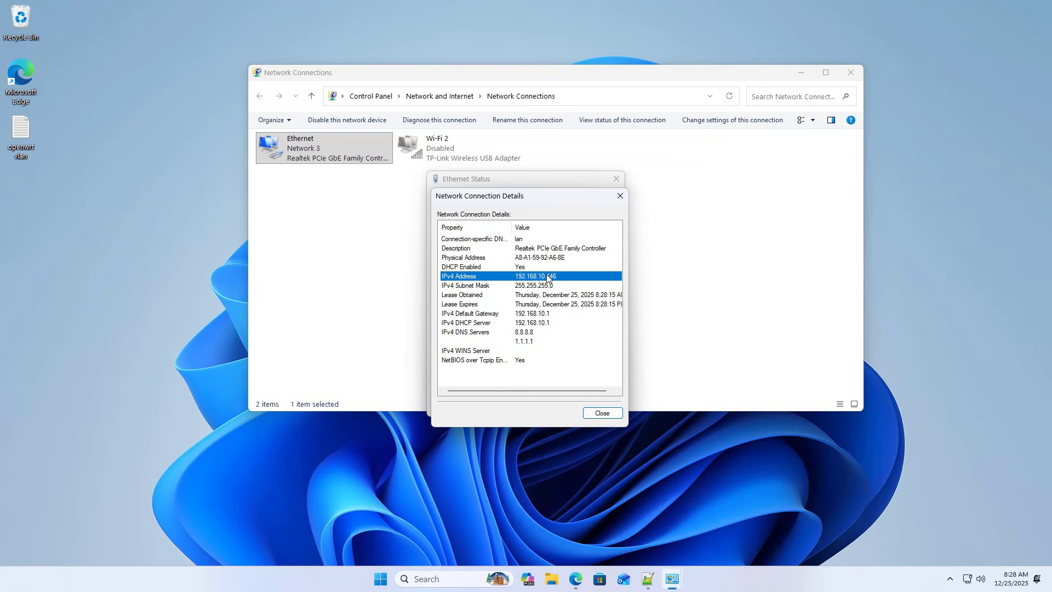
left_click(542, 315)
left_click(537, 333)
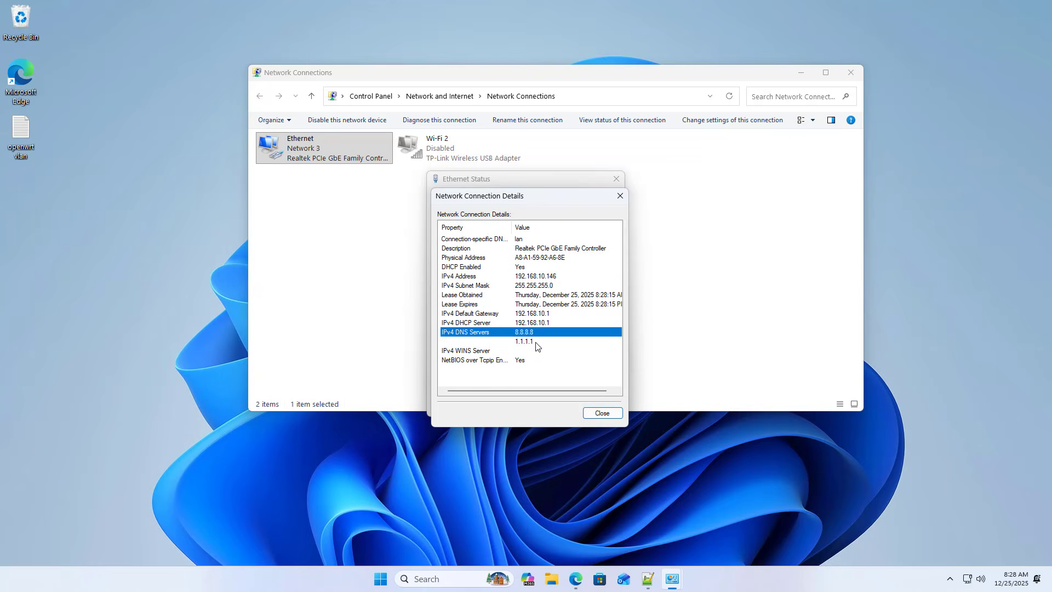
left_click(537, 343)
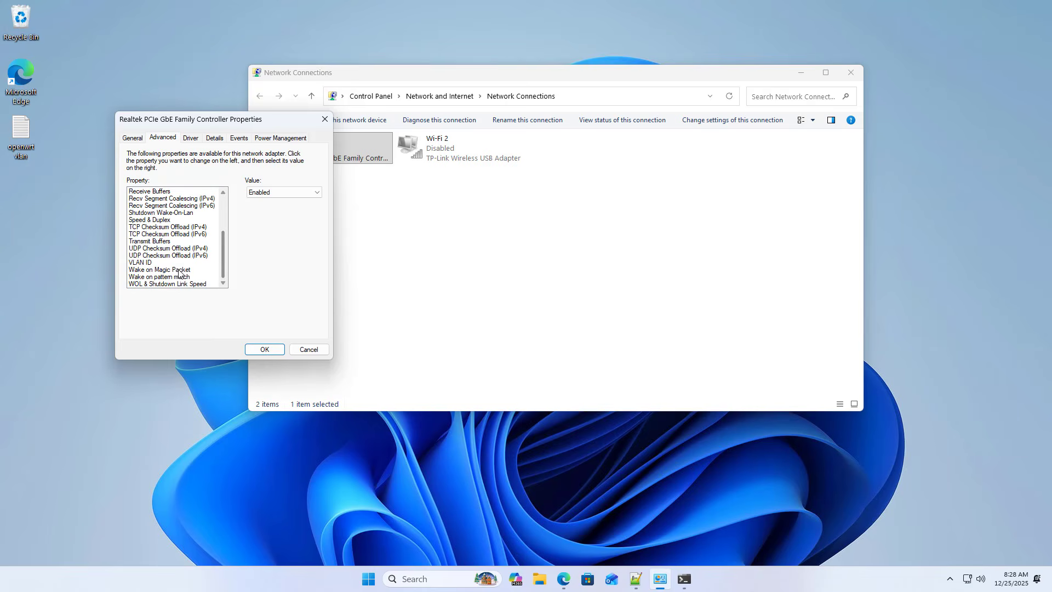
Step: Change the Ethernet adapter's VLAN ID to match VLAN20 and confirm the adapter properties
left_click(179, 263)
double_click(272, 196)
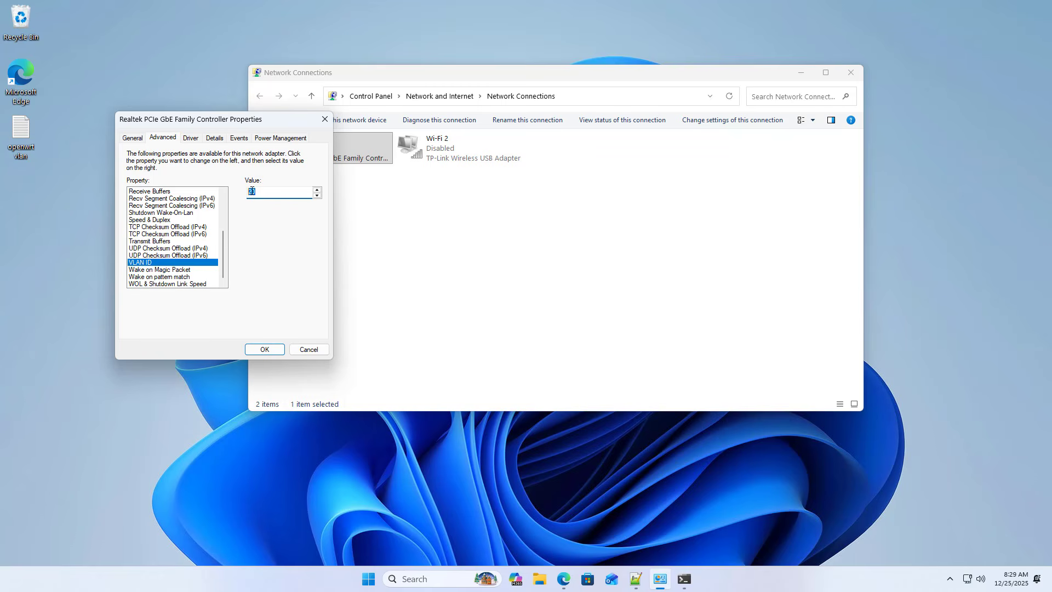
left_click(266, 350)
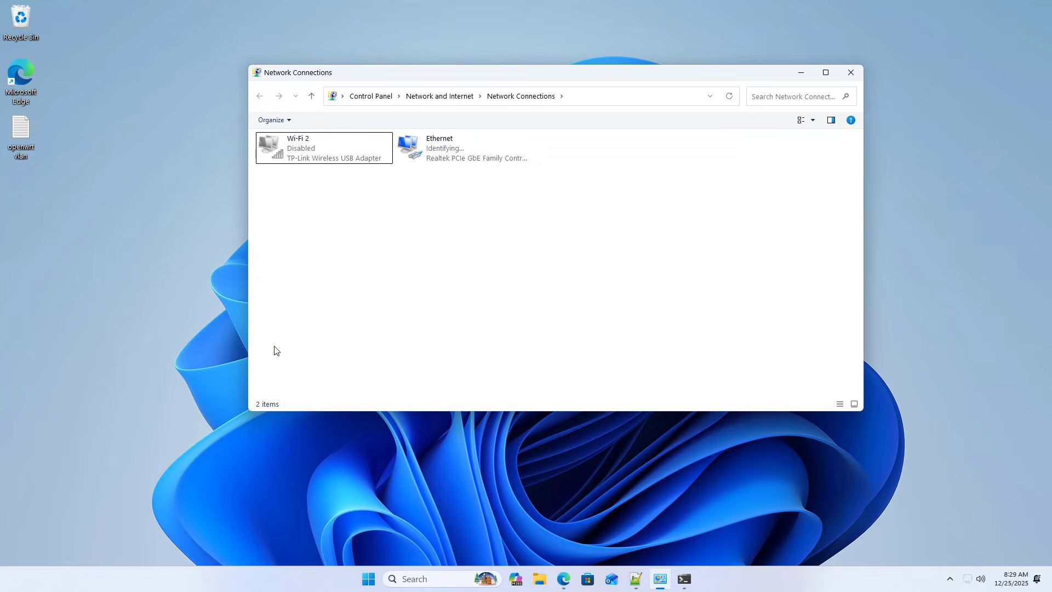
Step: Open the Ethernet connection details again and check the IPv4 address, default gateway and DNS servers received from VLAN20
right_click(426, 155)
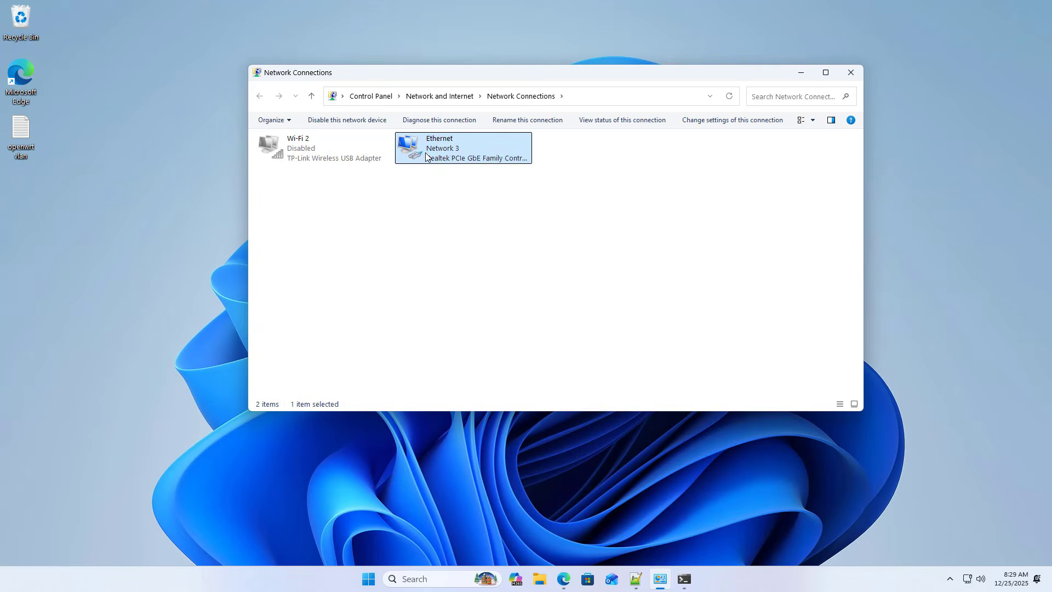
left_click(455, 178)
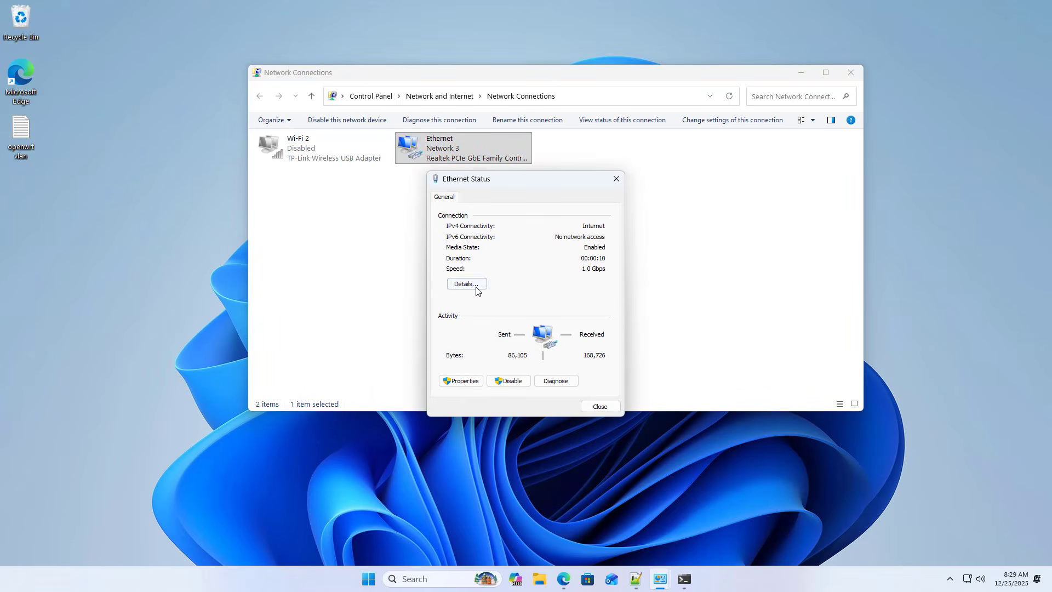
left_click(476, 285)
left_click_drag(537, 197, 742, 184)
left_click(758, 266)
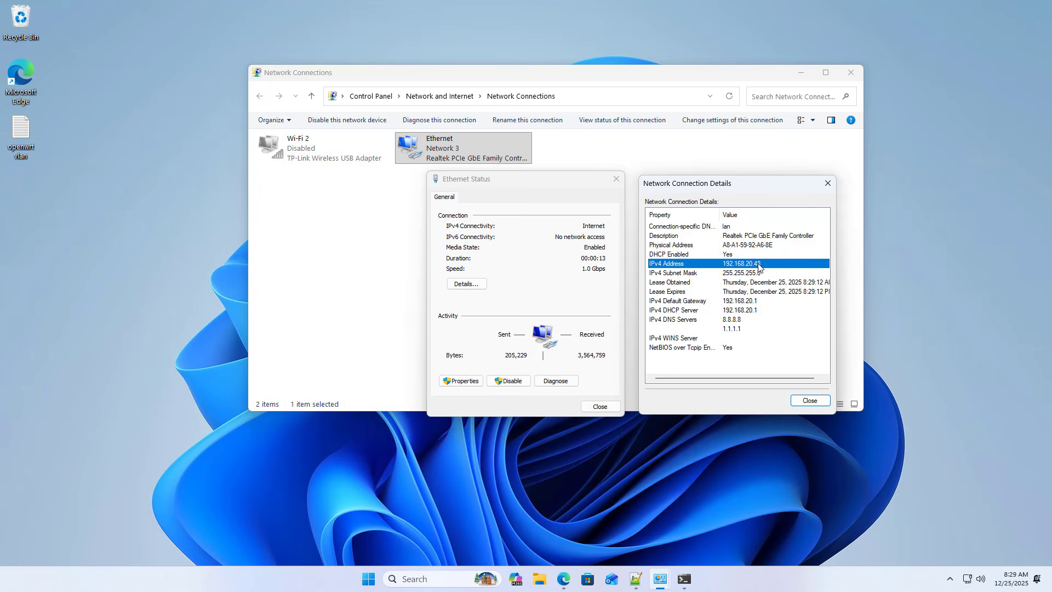
left_click(764, 302)
left_click(757, 324)
Step: Switch to Command Prompt and review the replies of the google.com ping tests
key("alt+Tab")
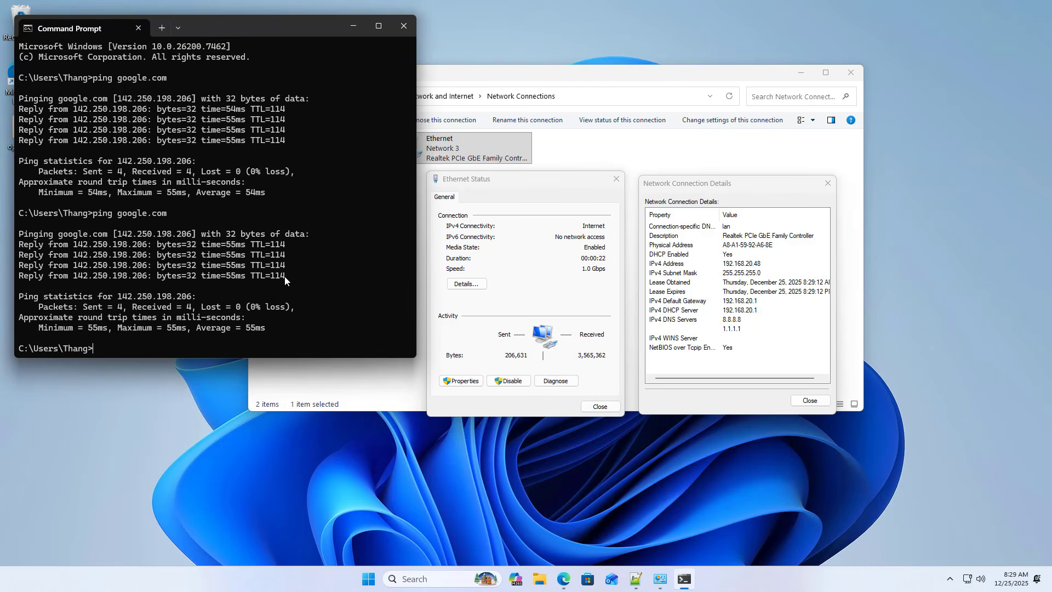
left_click_drag(284, 276, 1, 237)
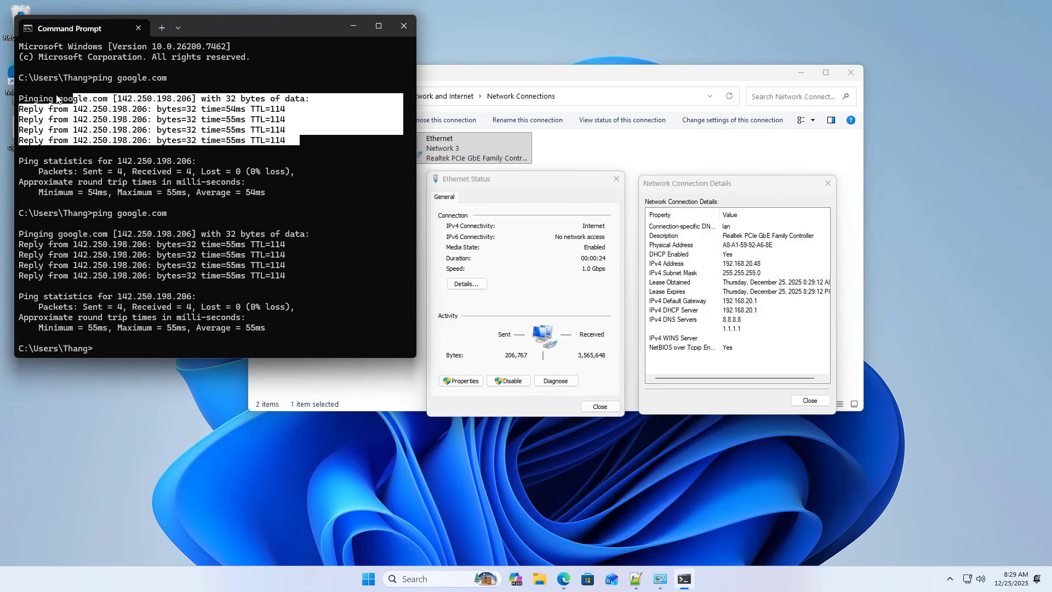